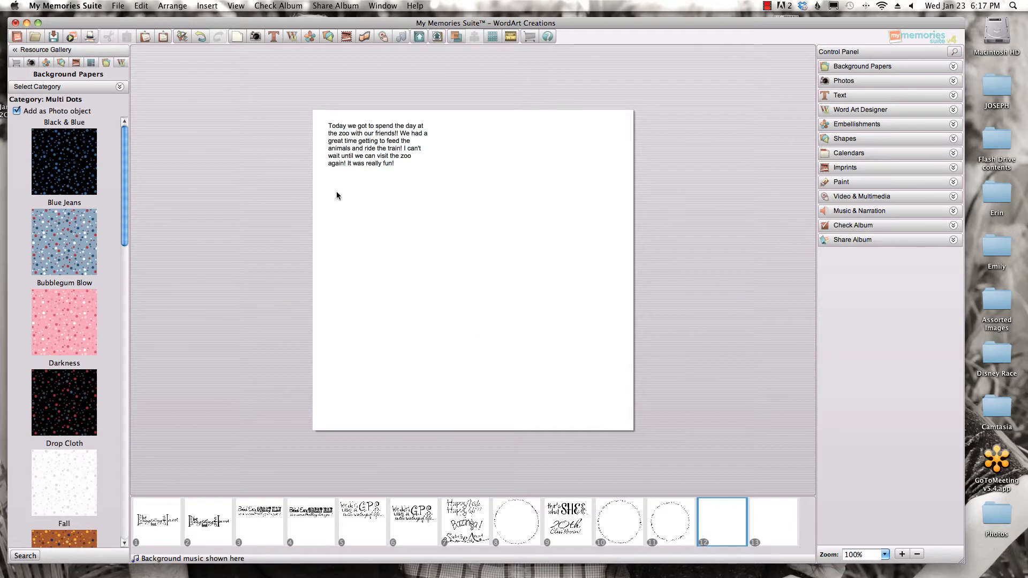
# Add a Heart shape from the Originals category to the page.
pyautogui.click(341, 175)
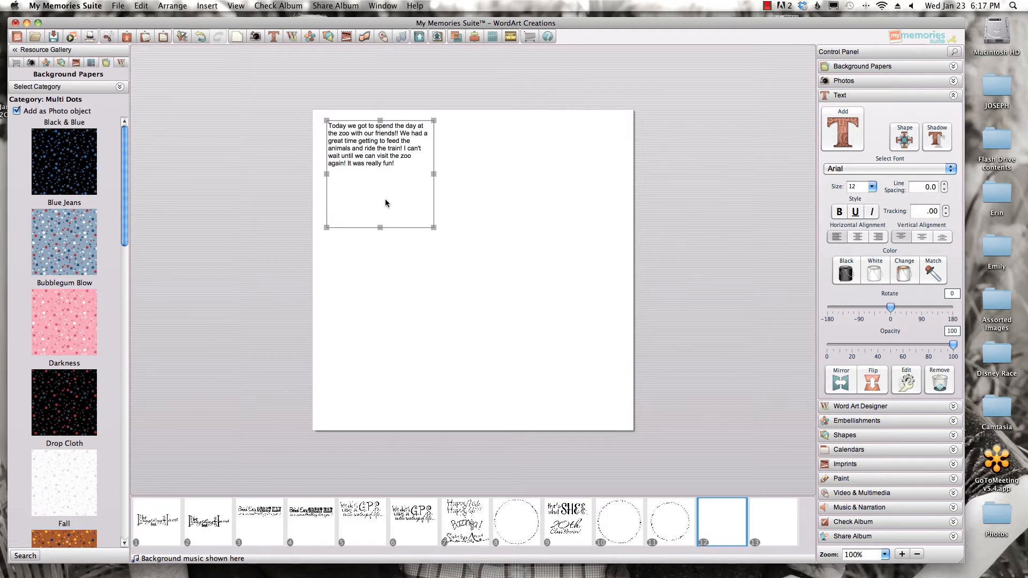
pyautogui.click(428, 260)
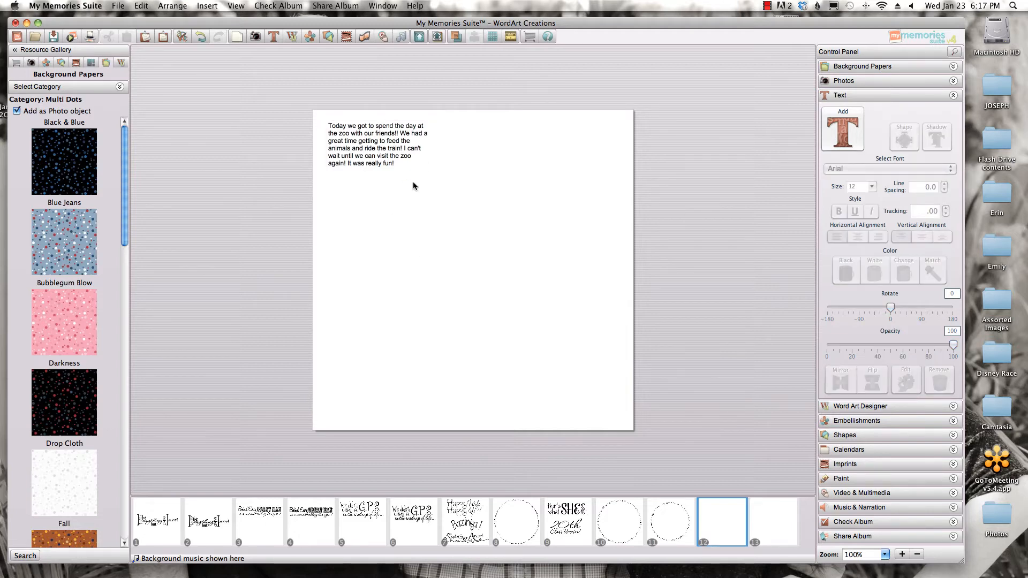
pyautogui.click(853, 438)
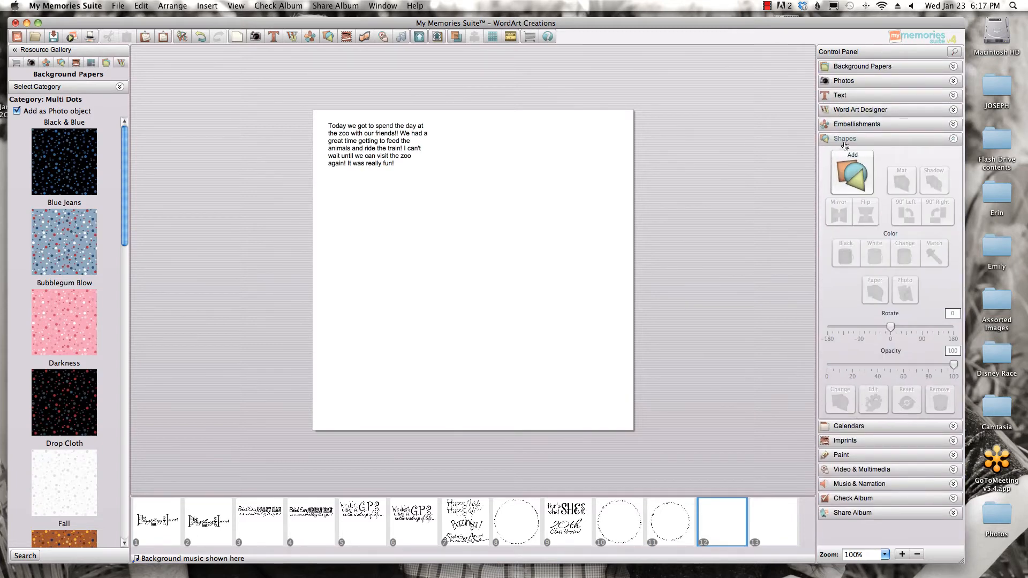
pyautogui.click(851, 177)
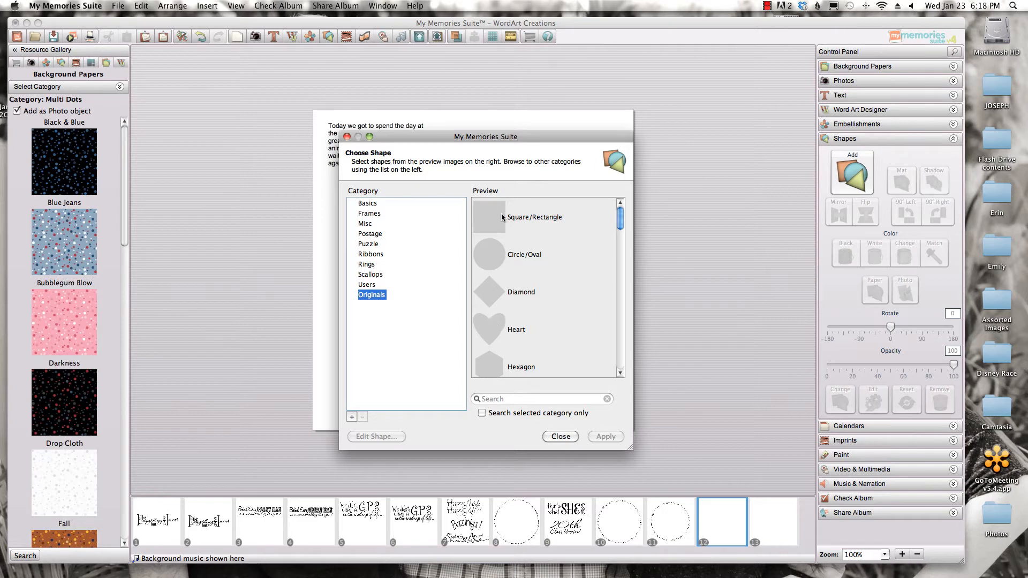
pyautogui.moveTo(620, 224)
pyautogui.mouseDown()
pyautogui.moveTo(622, 321)
pyautogui.moveTo(623, 219)
pyautogui.mouseUp()
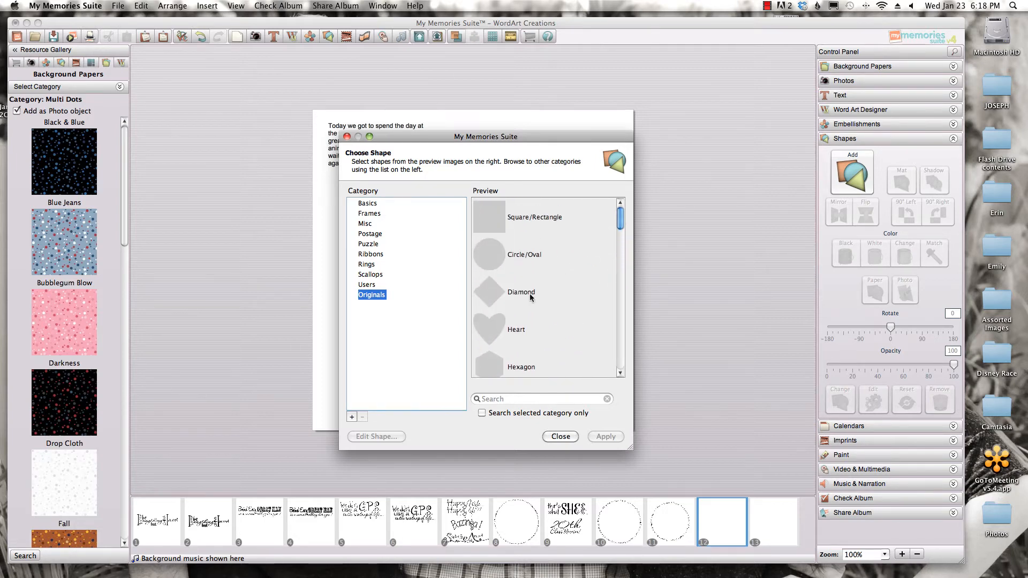
pyautogui.click(488, 333)
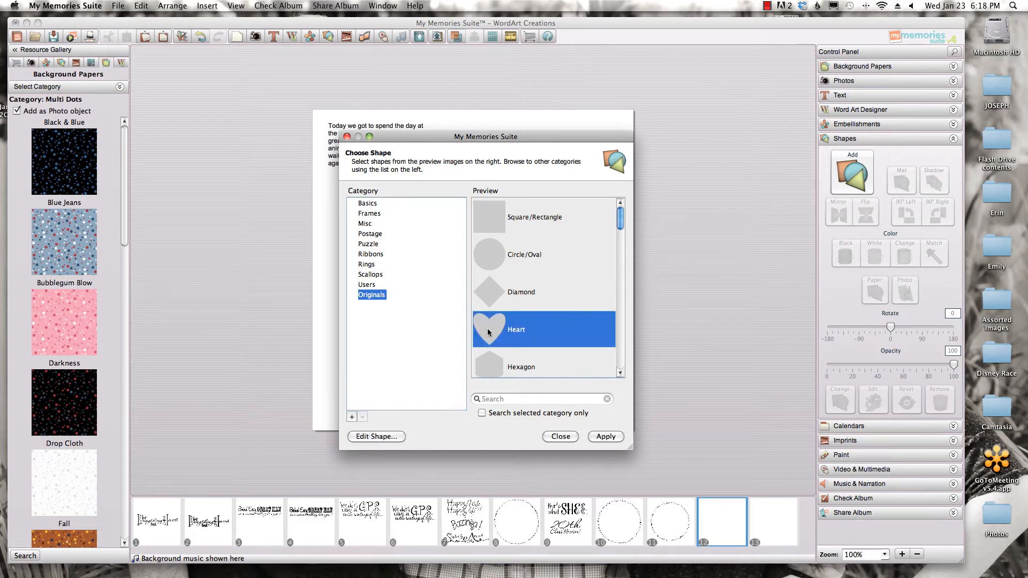
pyautogui.click(610, 438)
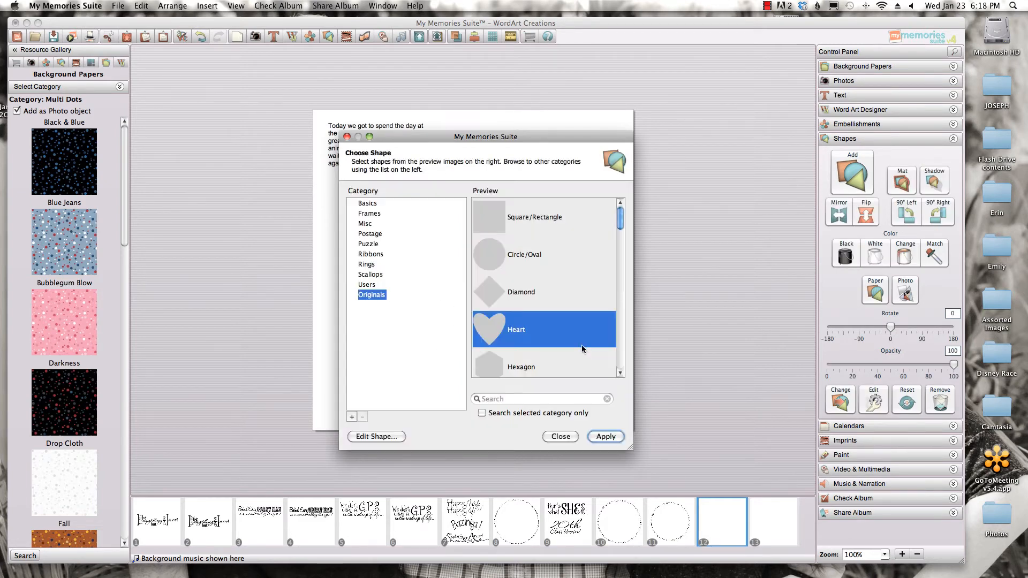
pyautogui.click(562, 435)
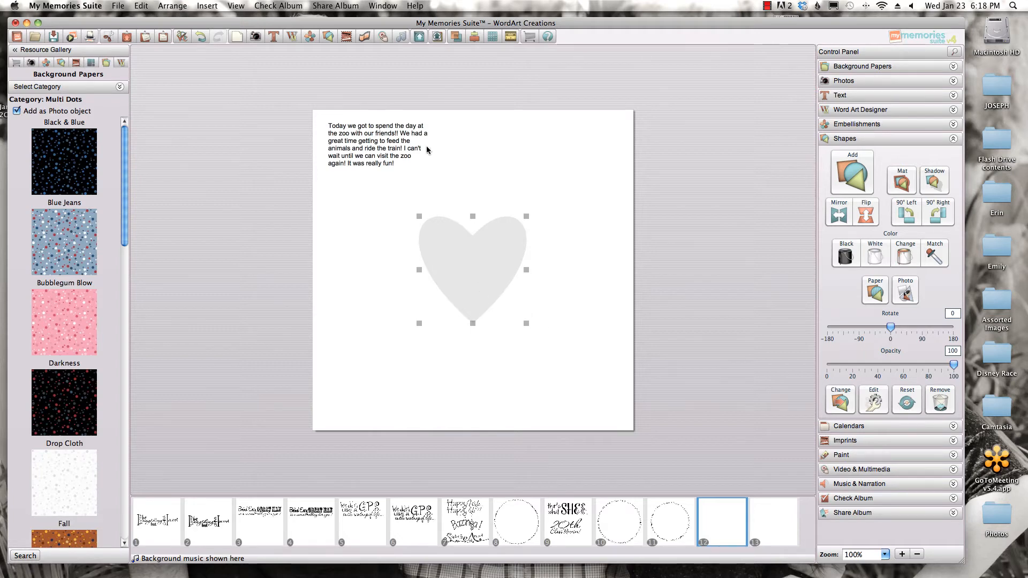
# Select the zoo text together with the heart and attach the text to the shape.
pyautogui.click(357, 140)
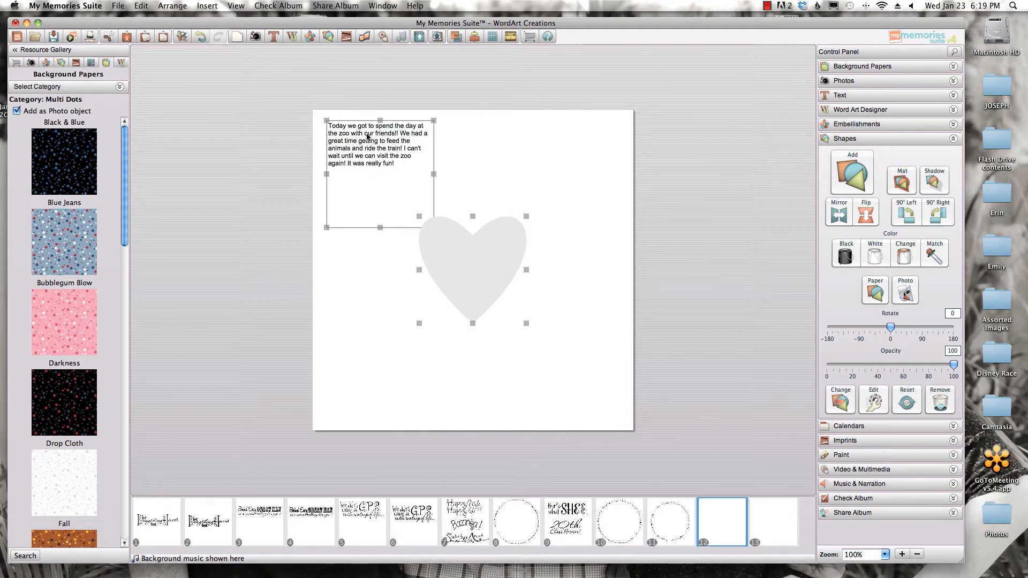
pyautogui.click(345, 299)
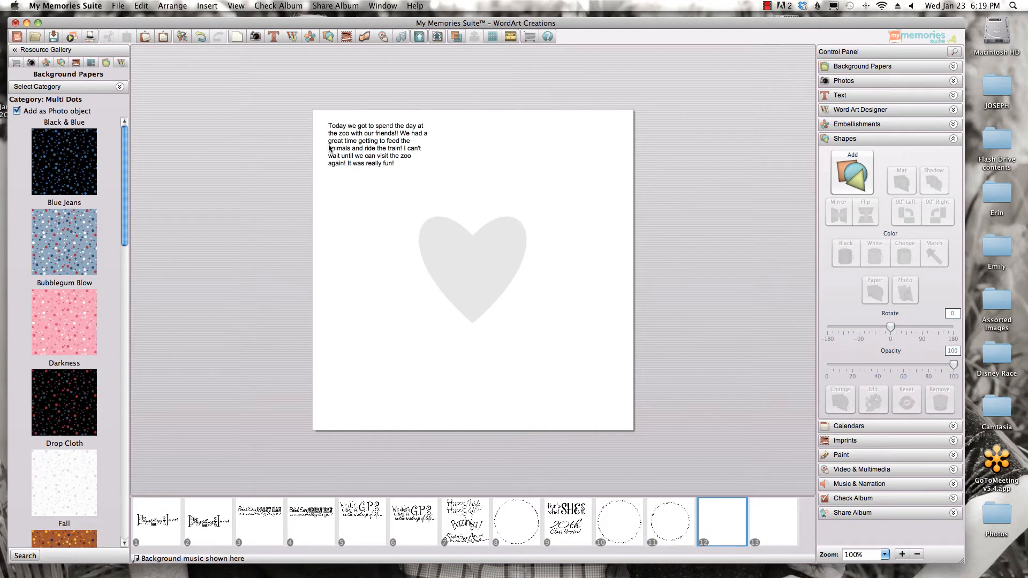
pyautogui.moveTo(323, 118); pyautogui.dragTo(548, 365)
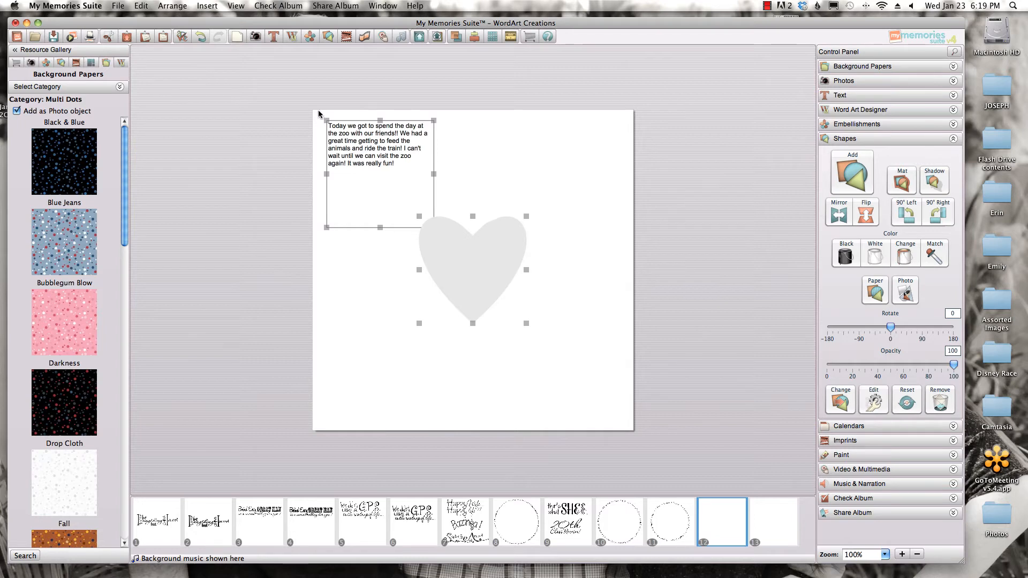
pyautogui.rightClick(447, 270)
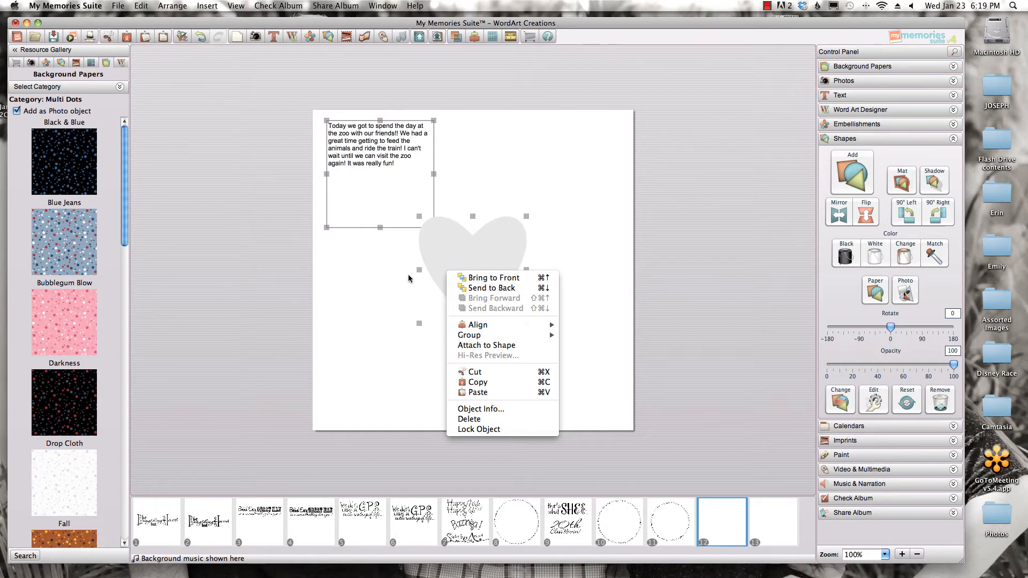
pyautogui.click(481, 345)
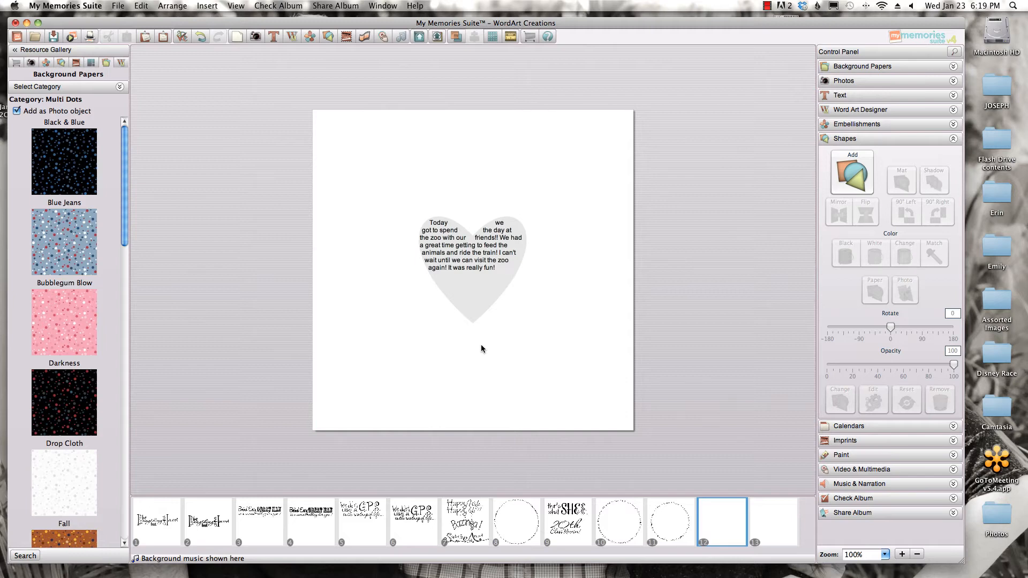
# Enlarge the text-filled heart to about half the page width and place it in the upper-right area of the page.
pyautogui.moveTo(457, 248); pyautogui.dragTo(391, 177)
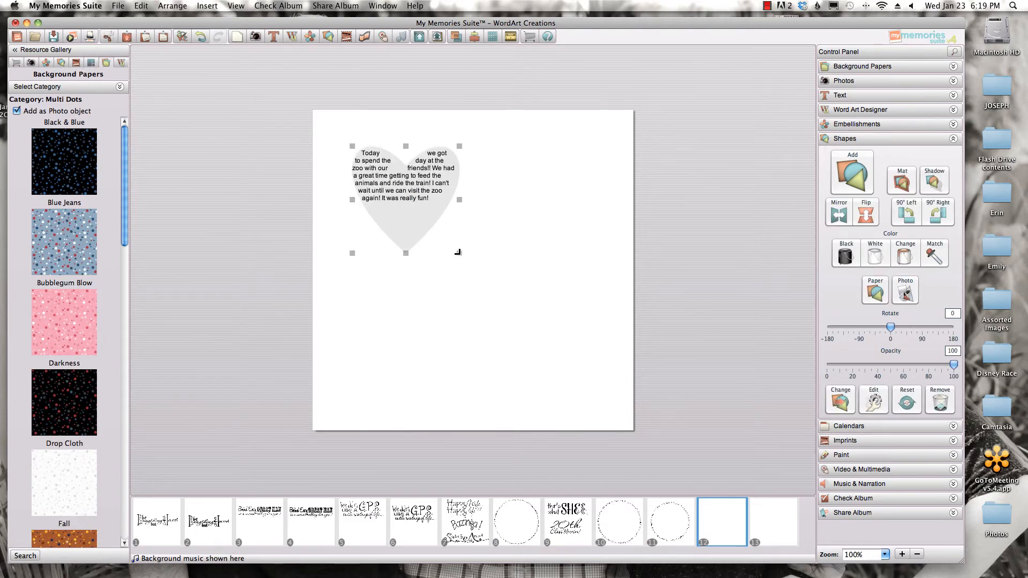
pyautogui.moveTo(458, 251); pyautogui.dragTo(513, 306)
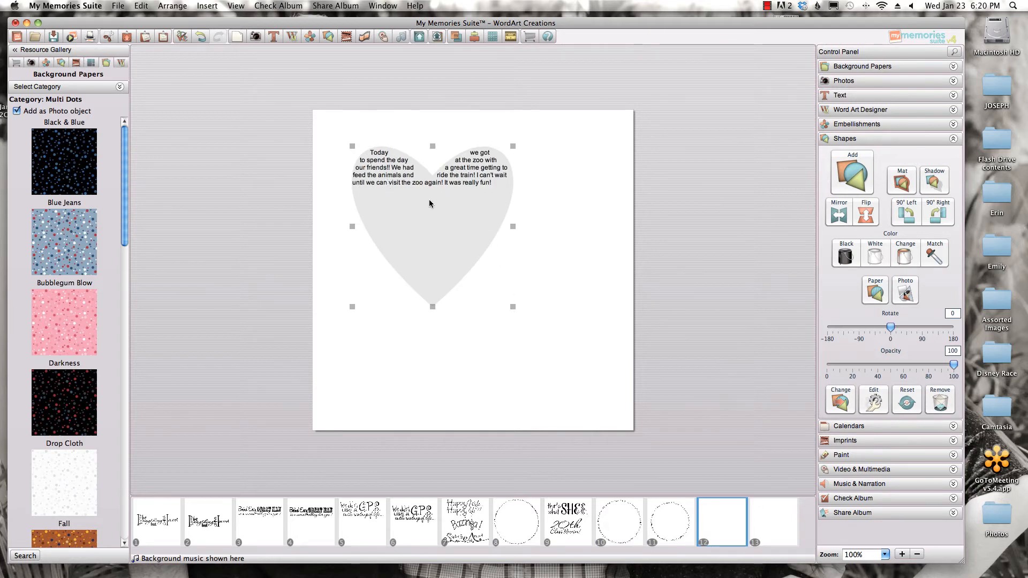
pyautogui.moveTo(429, 202); pyautogui.dragTo(511, 222)
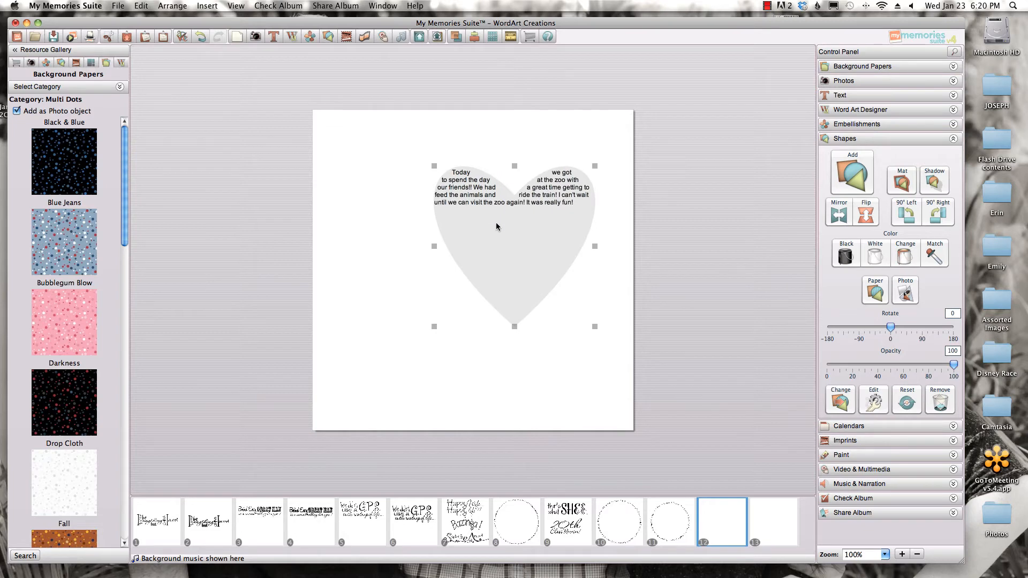
# Detach the zoo text from the heart and open its text box for editing.
pyautogui.rightClick(496, 226)
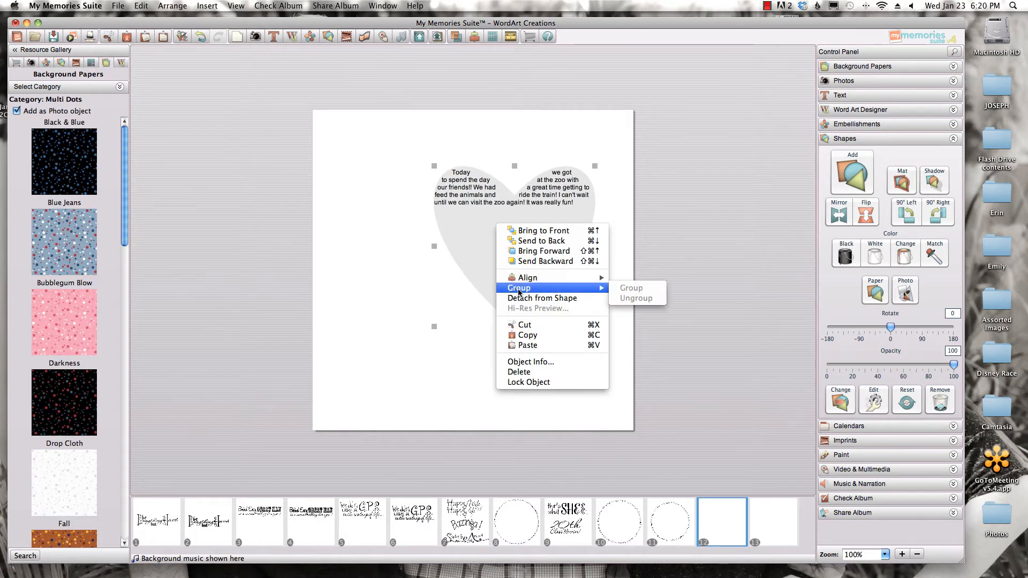
pyautogui.click(533, 299)
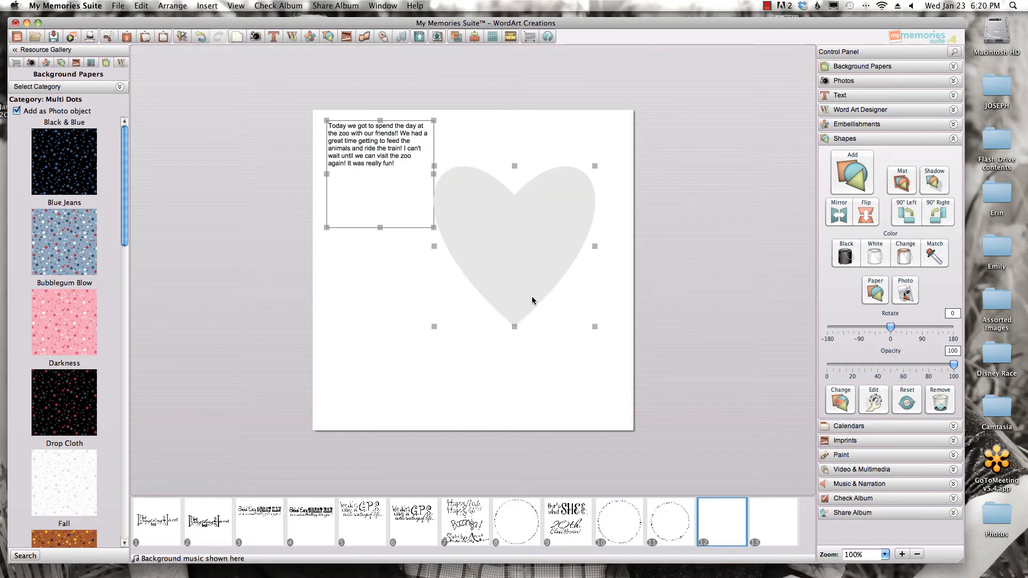
pyautogui.click(378, 236)
pyautogui.click(376, 194)
pyautogui.click(376, 194)
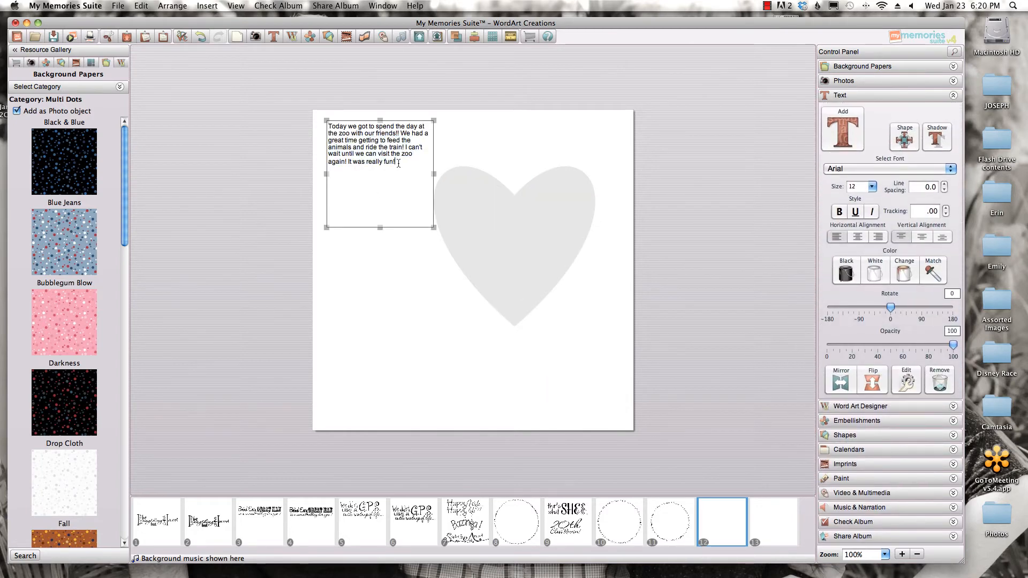
# Try to select the whole zoo paragraph in its text box, and undo the last change.
pyautogui.moveTo(394, 163); pyautogui.dragTo(333, 134)
pyautogui.click(343, 195)
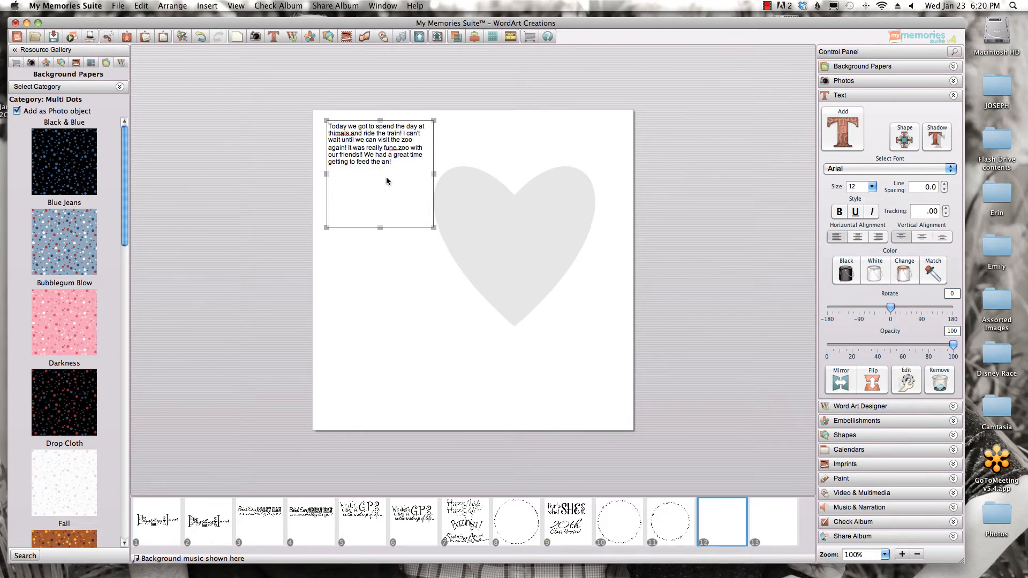
pyautogui.click(199, 37)
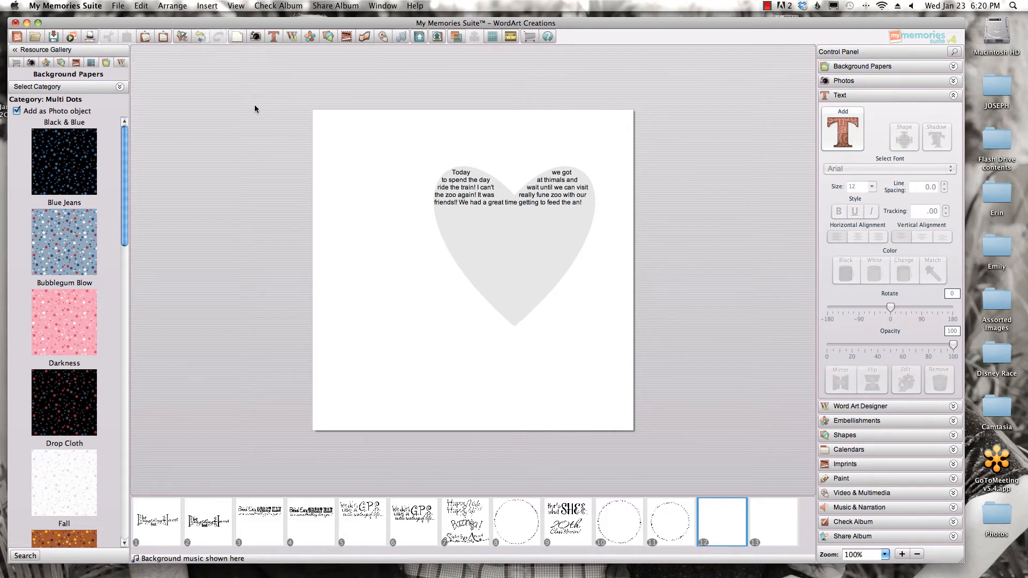
# Detach the paragraph from the heart shape.
pyautogui.click(510, 261)
pyautogui.rightClick(510, 262)
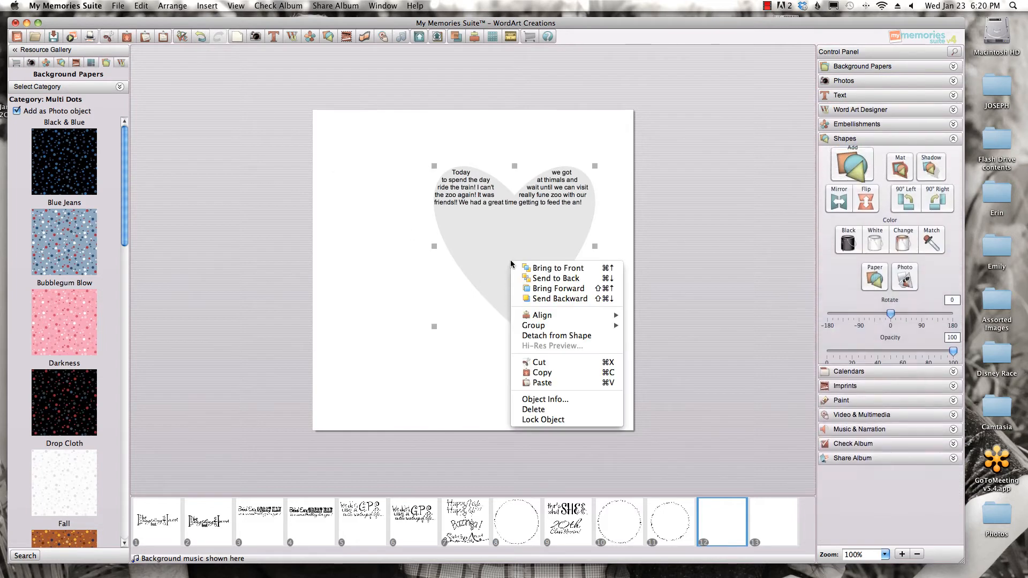
pyautogui.click(552, 336)
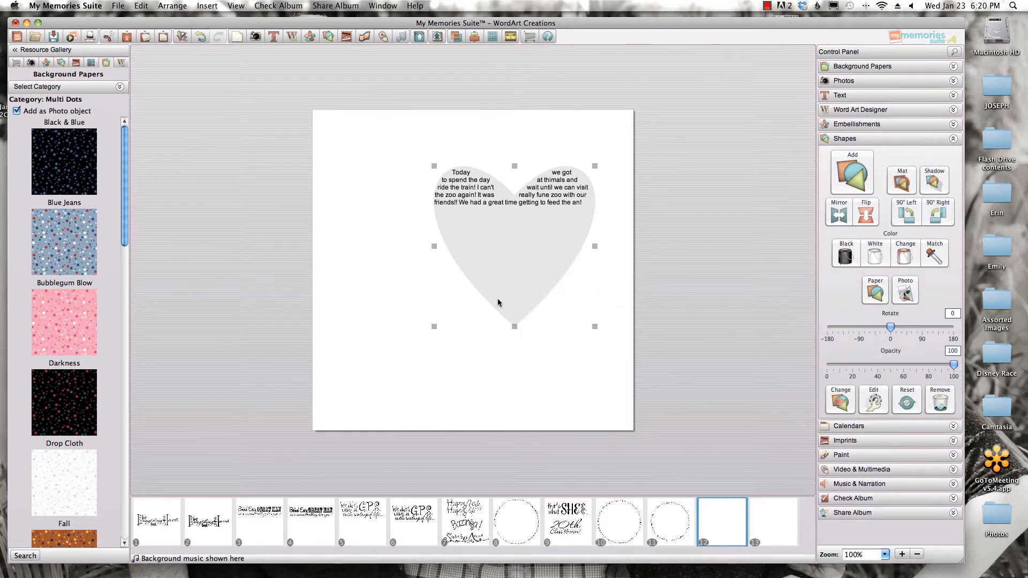
# Select the entire zoo paragraph and change its font to Honey Script.
pyautogui.moveTo(396, 163); pyautogui.dragTo(326, 122)
pyautogui.click(385, 281)
pyautogui.click(397, 163)
pyautogui.doubleClick(390, 161)
pyautogui.click(848, 170)
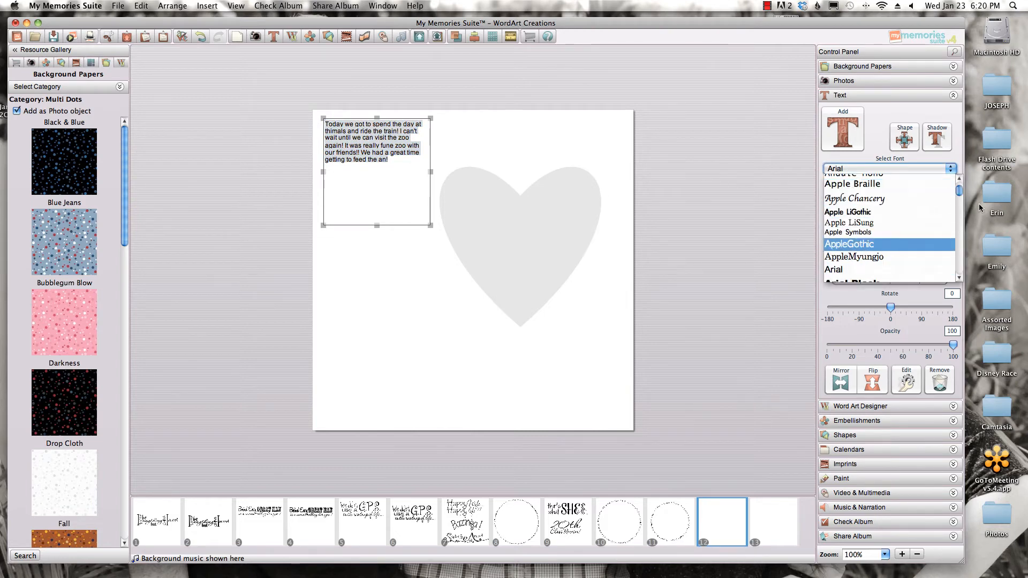
pyautogui.moveTo(961, 192); pyautogui.dragTo(960, 203)
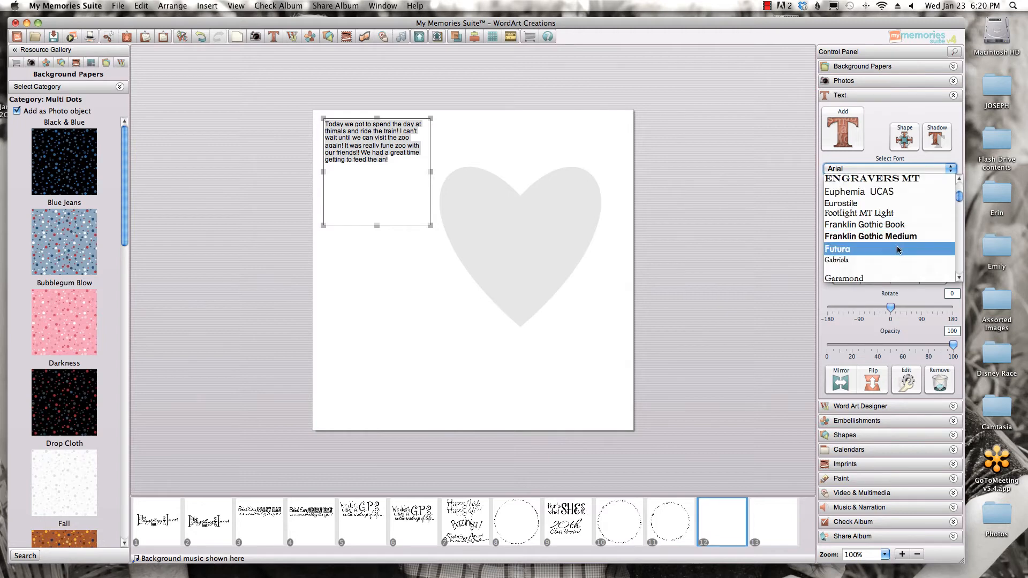
pyautogui.click(959, 279)
pyautogui.moveTo(959, 279); pyautogui.dragTo(959, 279)
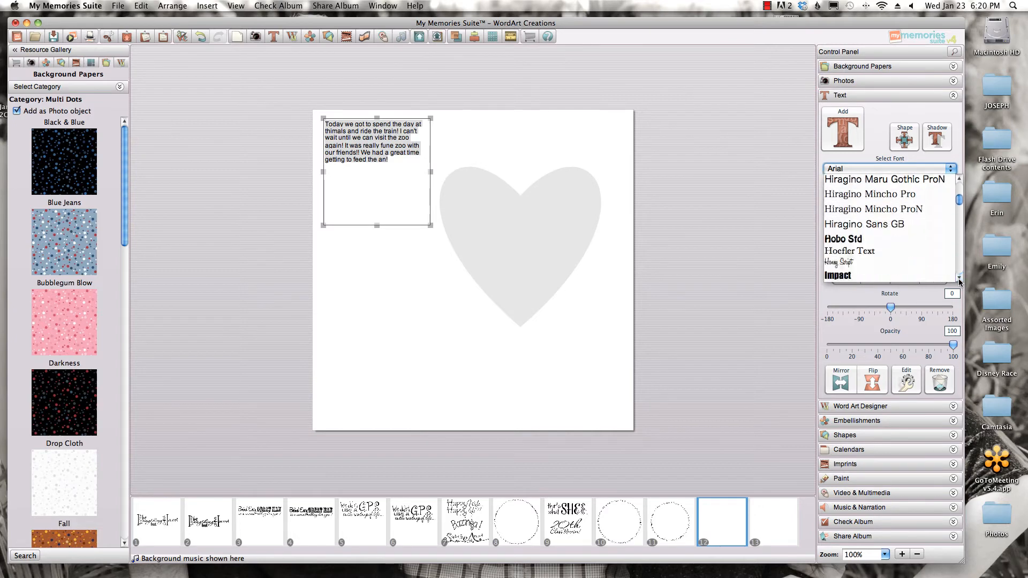
pyautogui.click(876, 264)
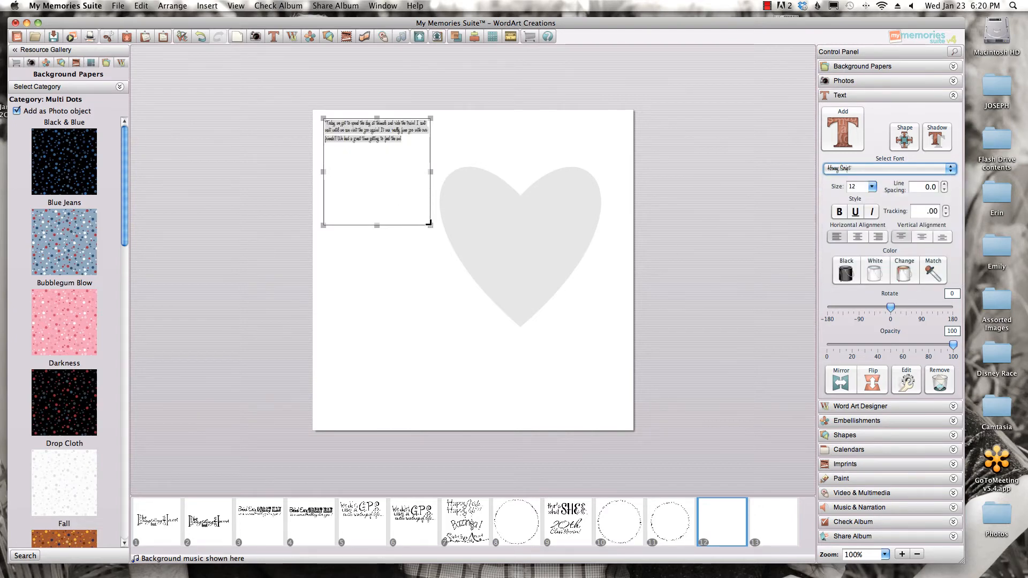
# Enlarge the text box towards the heart and set the paragraph's font size to 28.
pyautogui.moveTo(430, 225); pyautogui.dragTo(454, 270)
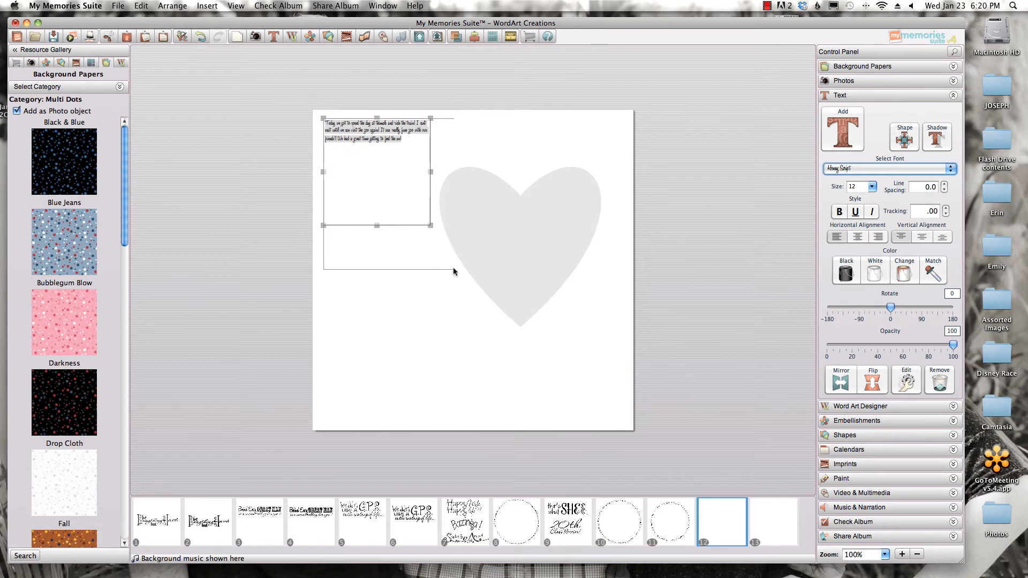
pyautogui.click(871, 186)
pyautogui.click(856, 254)
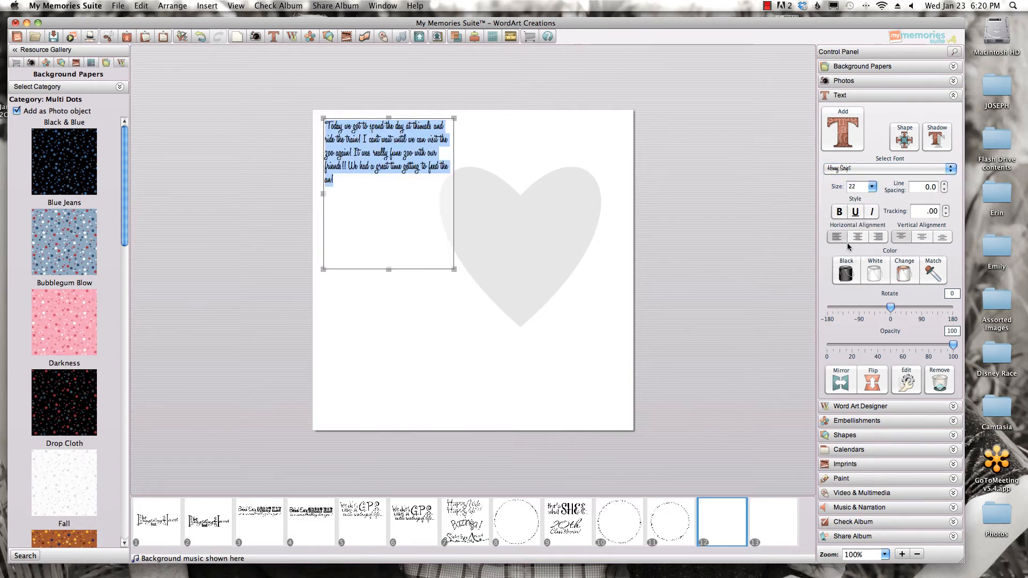
pyautogui.scroll(-3, 862, 236)
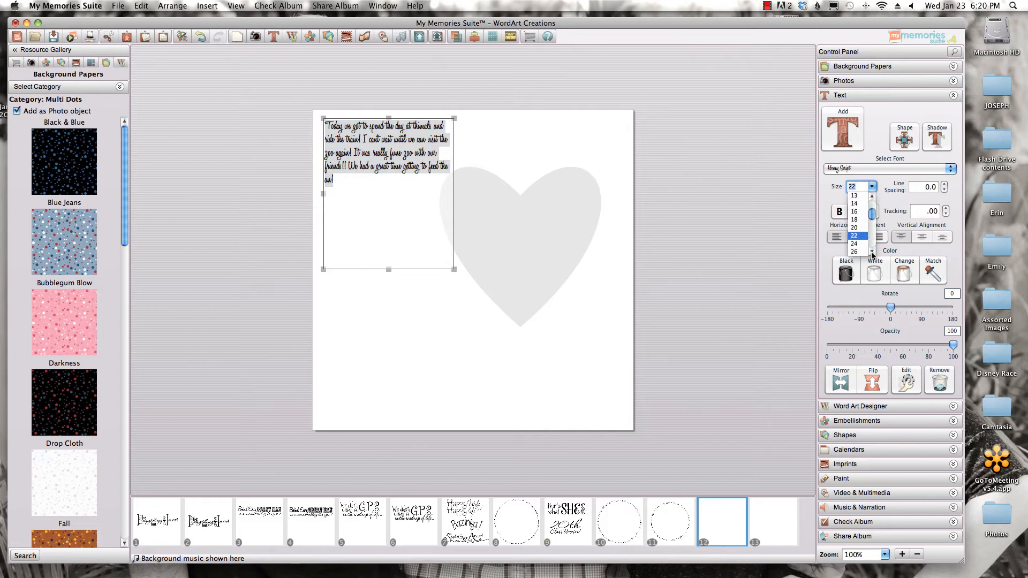
pyautogui.click(856, 252)
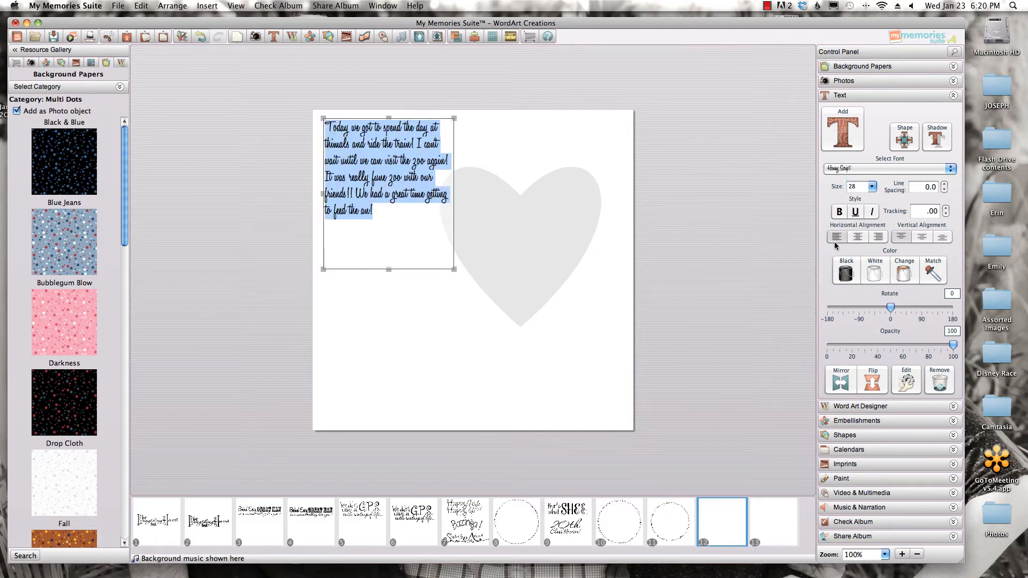
# Select the restyled paragraph together with the heart and attach the text to the shape.
pyautogui.click(391, 280)
pyautogui.click(385, 167)
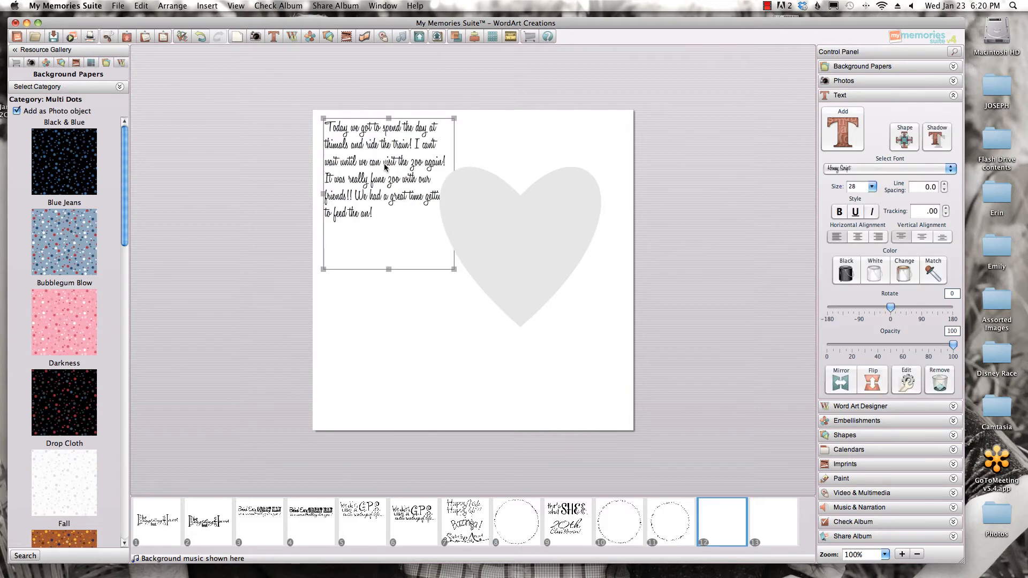
pyautogui.click(478, 213)
pyautogui.rightClick(478, 213)
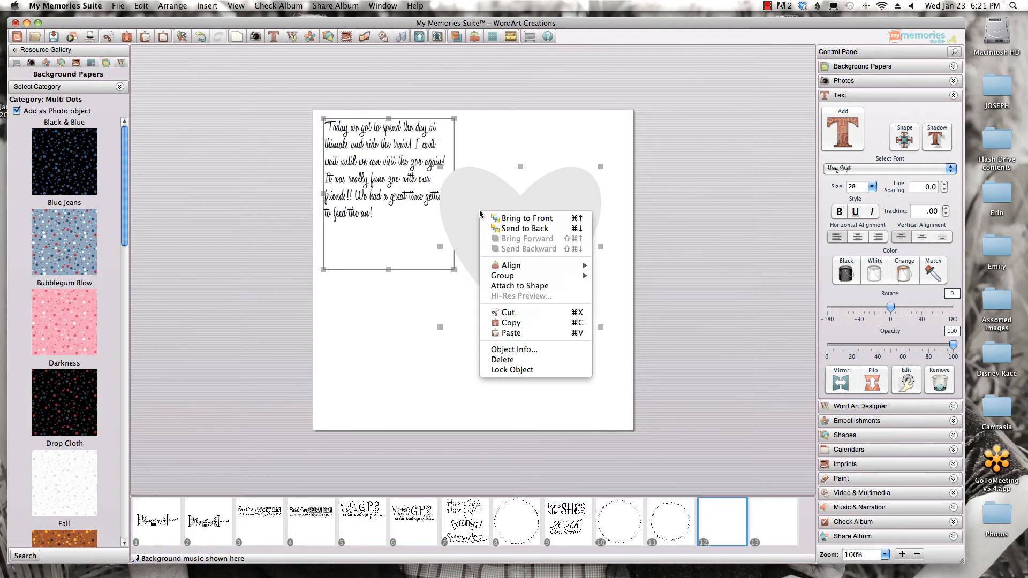
pyautogui.click(512, 285)
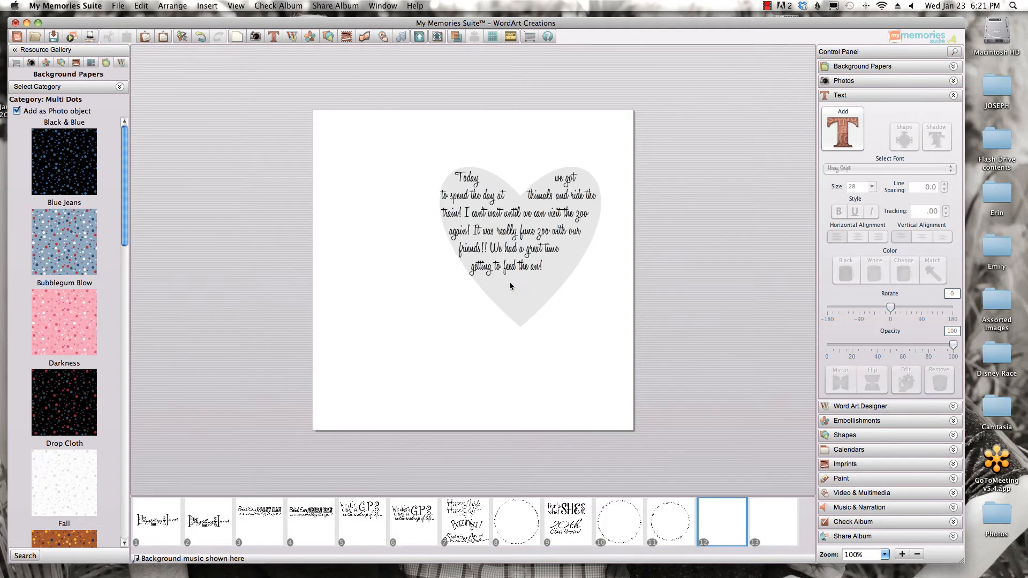
# Detach the zoo paragraph from the heart shape again and clear the selection.
pyautogui.rightClick(485, 248)
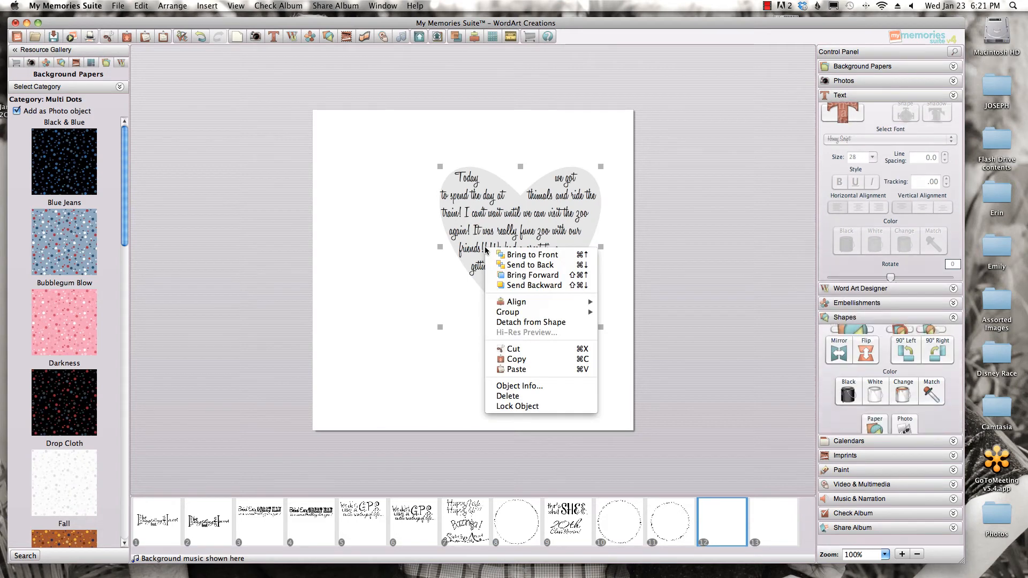
pyautogui.click(494, 309)
pyautogui.click(382, 328)
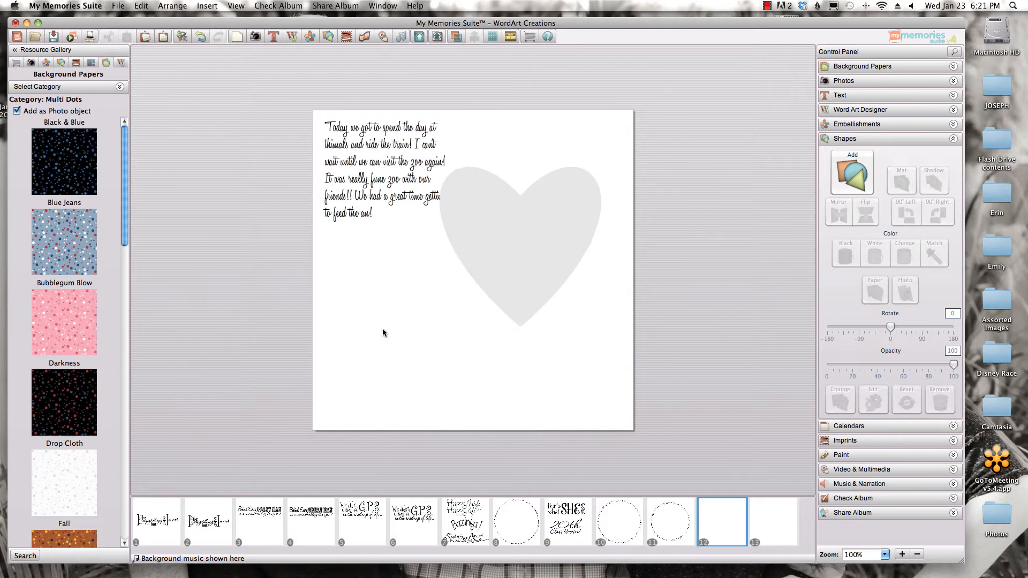
# Select the whole zoo paragraph and centre it horizontally and vertically within its text box.
pyautogui.click(365, 207)
pyautogui.doubleClick(379, 214)
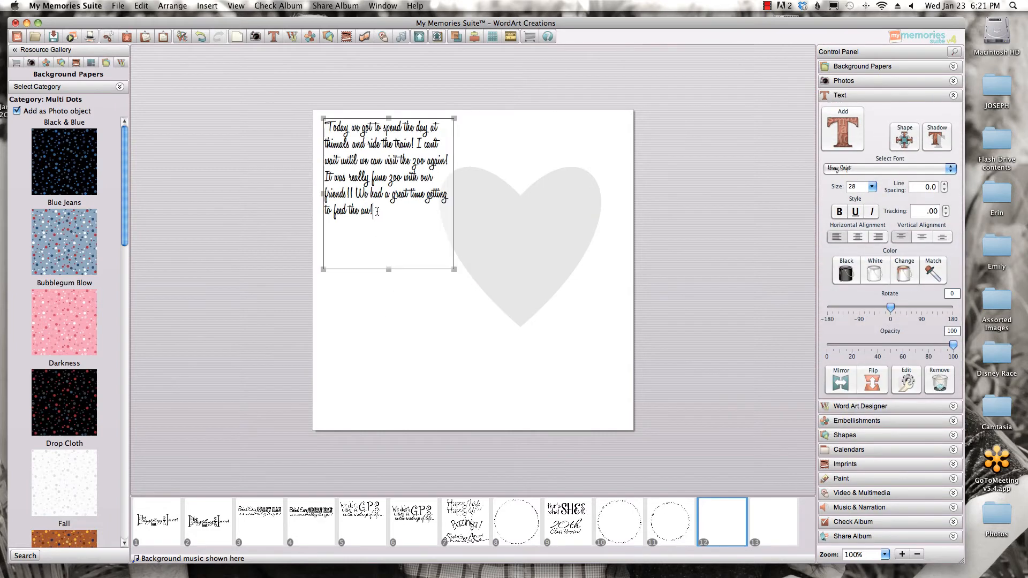
pyautogui.moveTo(378, 212); pyautogui.dragTo(325, 128)
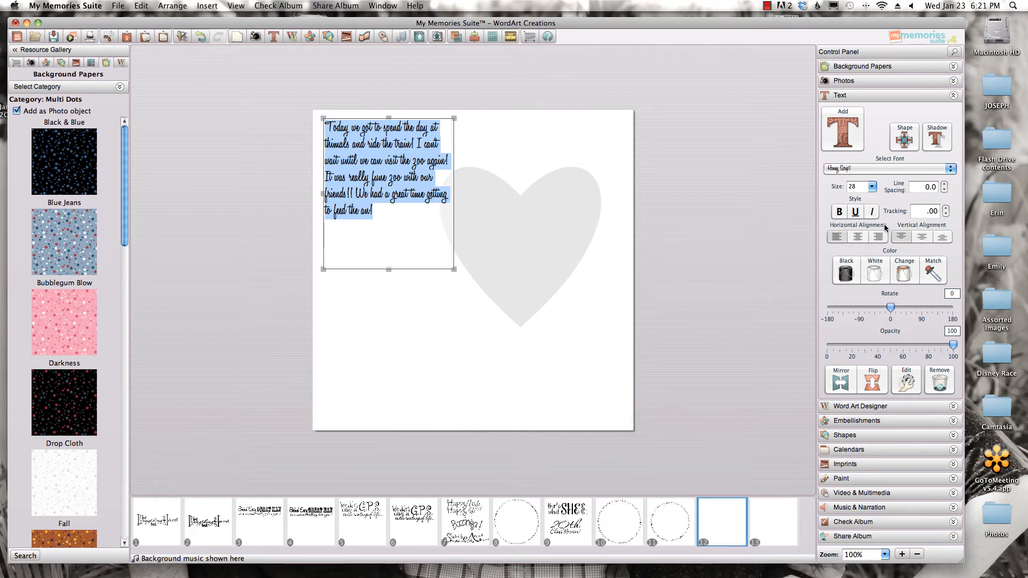
pyautogui.click(859, 240)
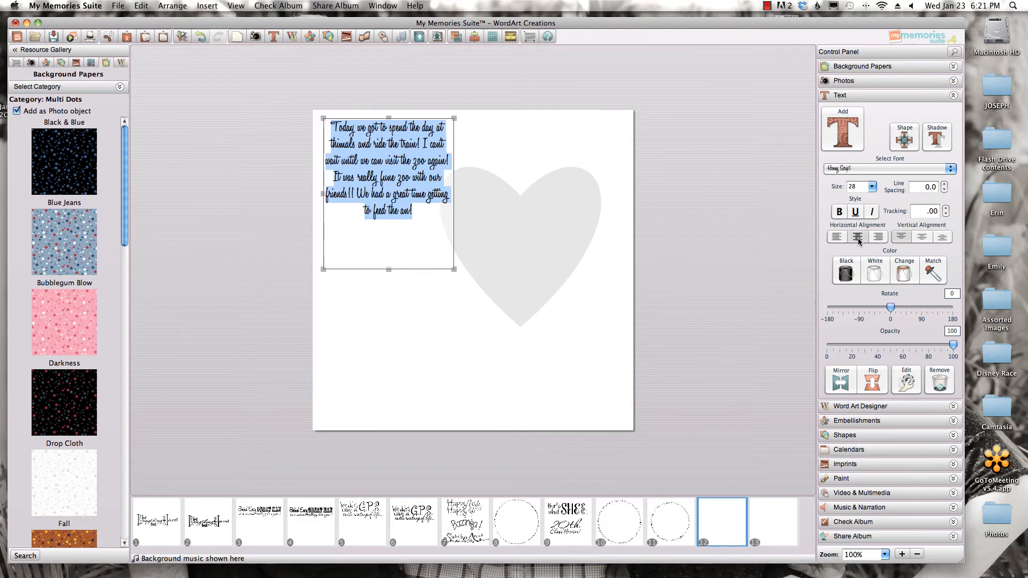
pyautogui.click(922, 237)
pyautogui.click(374, 305)
# Select the centred paragraph together with the heart and attach the text to the shape.
pyautogui.click(378, 210)
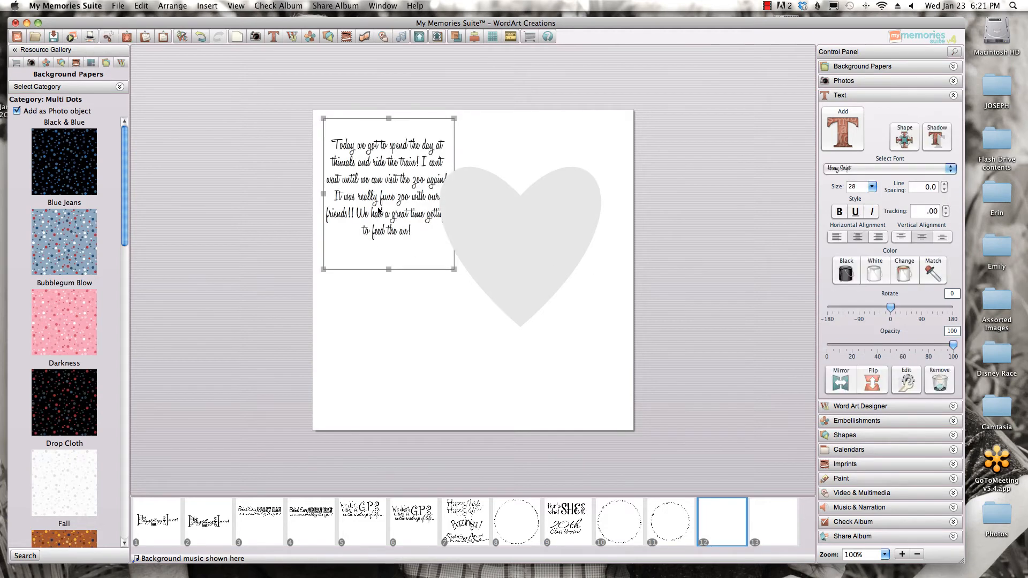
pyautogui.keyDown('shift'); pyautogui.click(493, 205); pyautogui.keyUp('shift')
pyautogui.rightClick(493, 205)
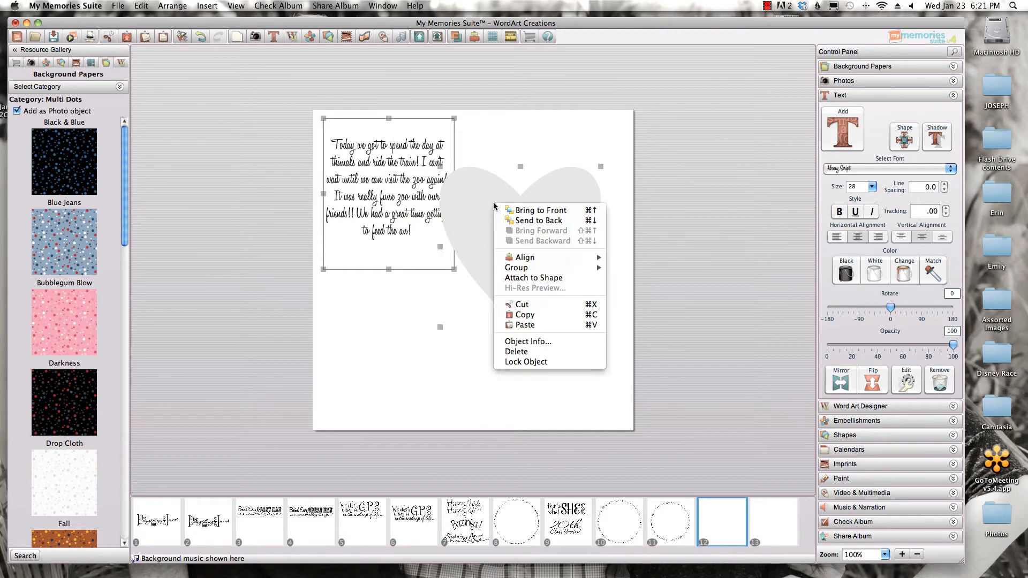
pyautogui.click(511, 278)
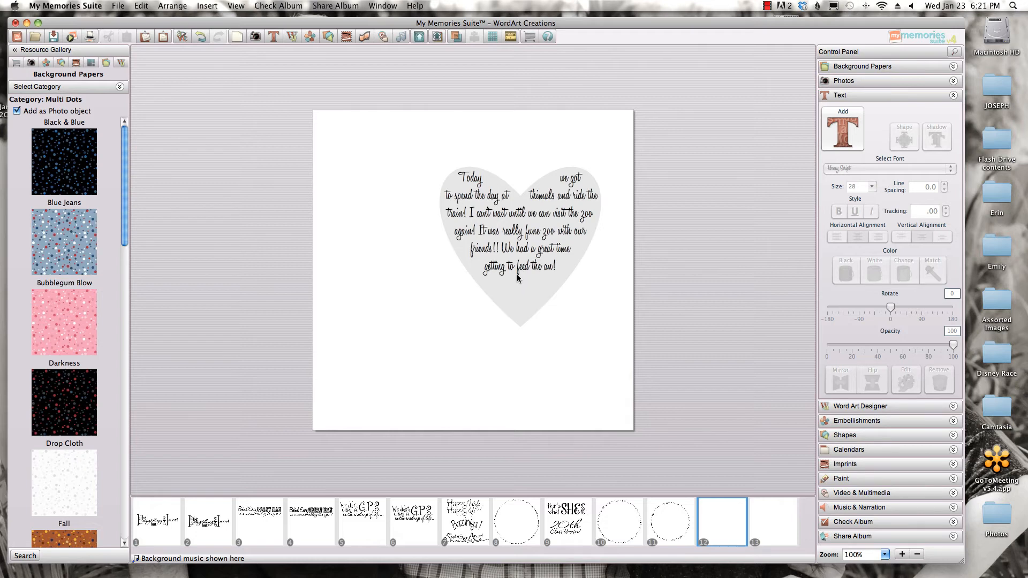
# Shrink the text-filled heart slightly and move it to the upper-left area of the page.
pyautogui.click(517, 278)
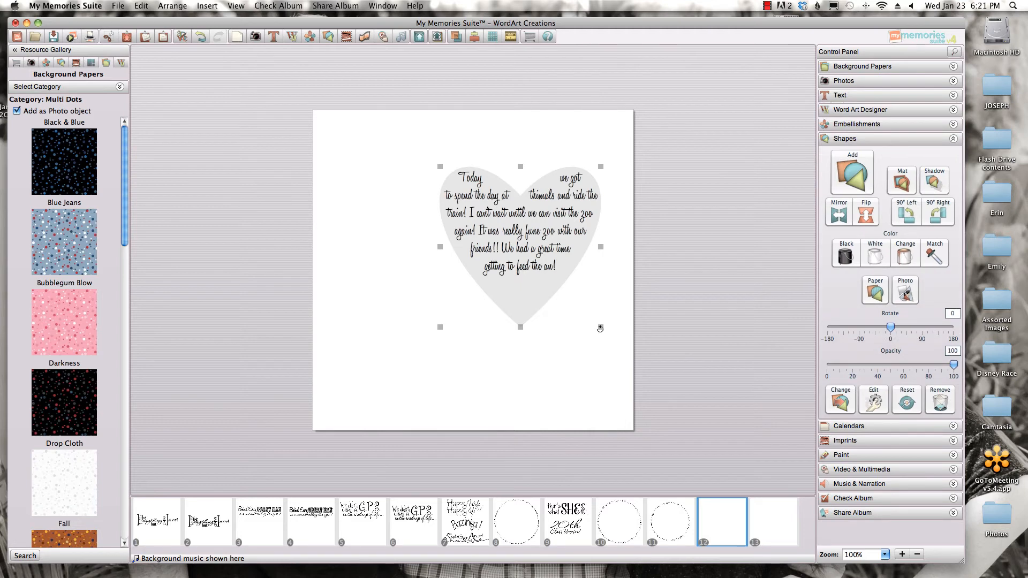
pyautogui.moveTo(599, 326); pyautogui.dragTo(593, 316)
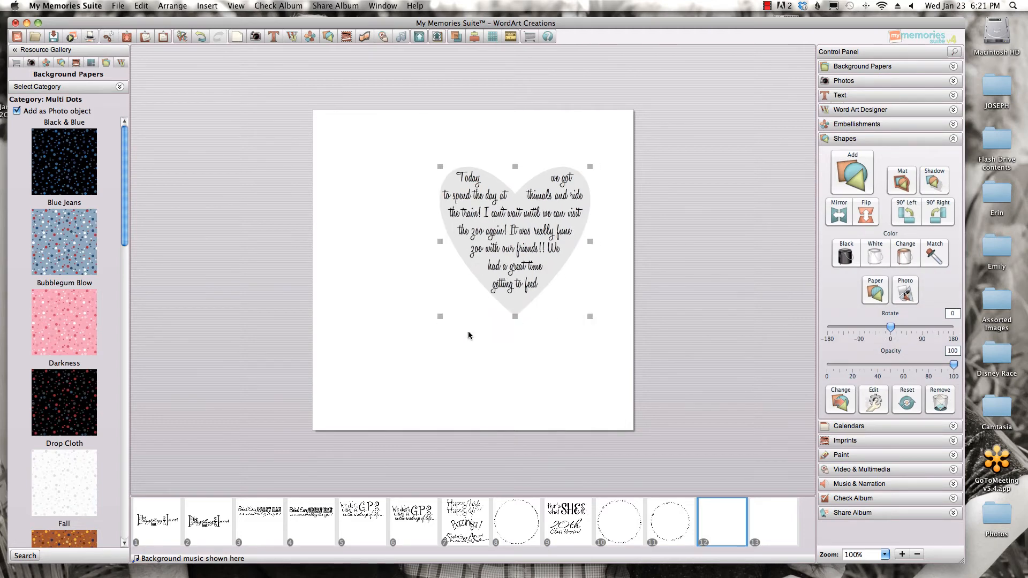
pyautogui.click(440, 345)
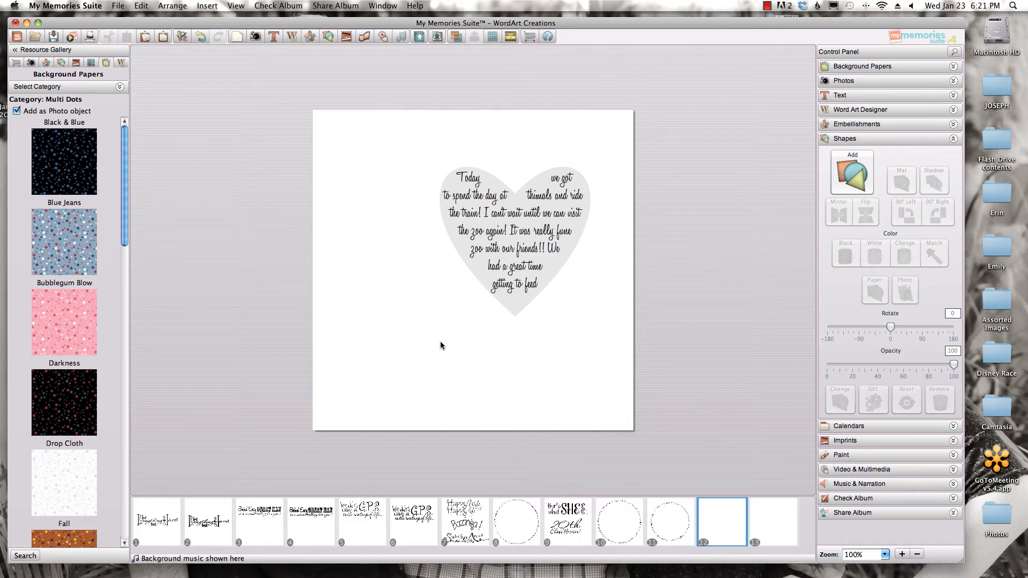
pyautogui.moveTo(497, 268); pyautogui.dragTo(397, 247)
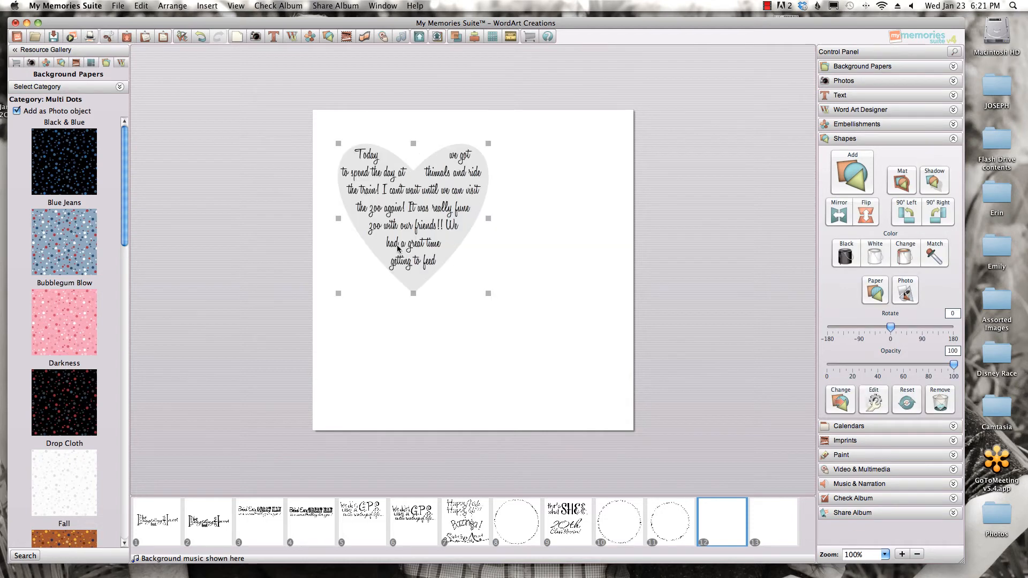
# Add a shadow and a thin black mat to the text-filled heart.
pyautogui.click(933, 182)
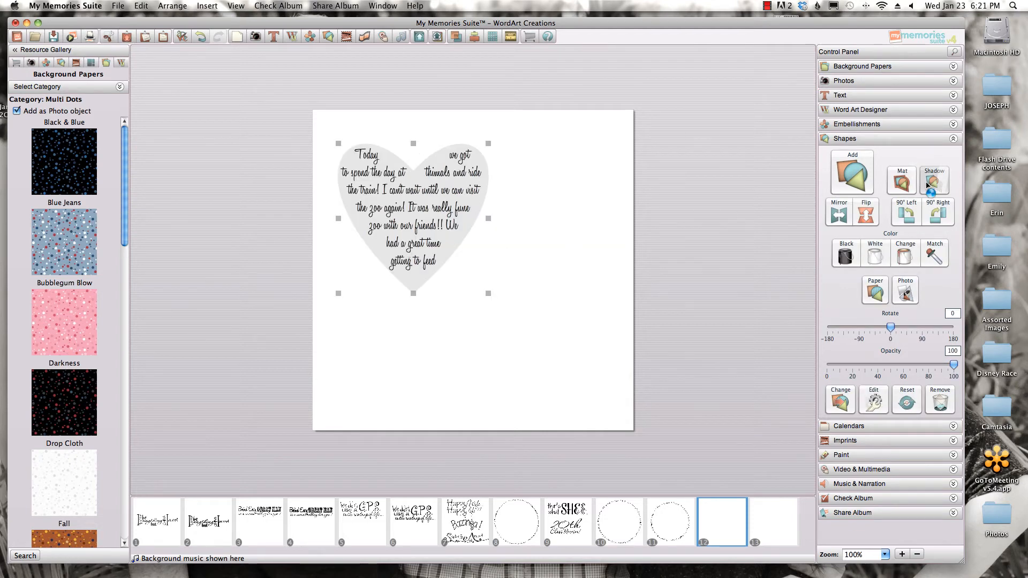
pyautogui.click(579, 406)
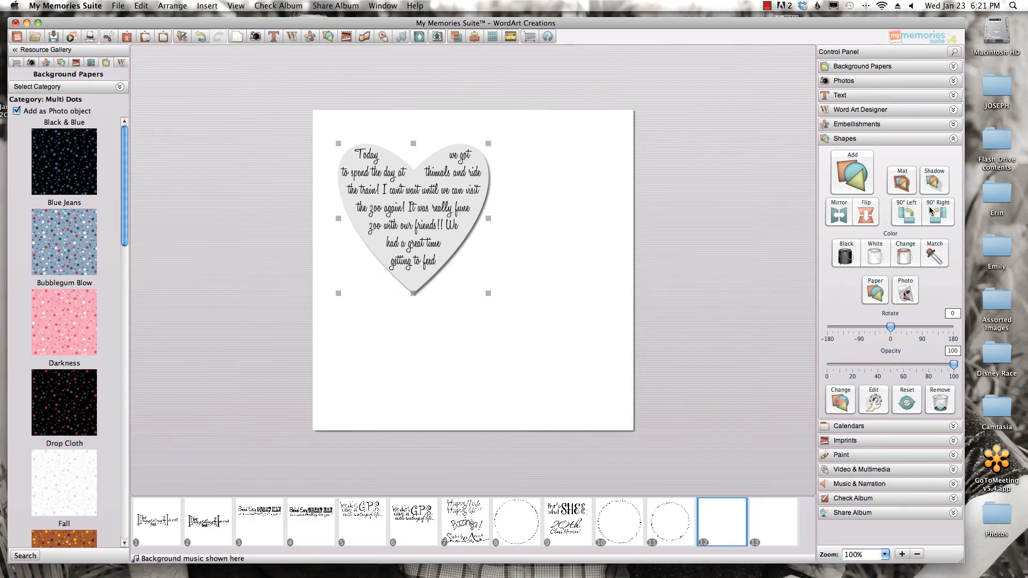
pyautogui.click(902, 182)
pyautogui.click(547, 395)
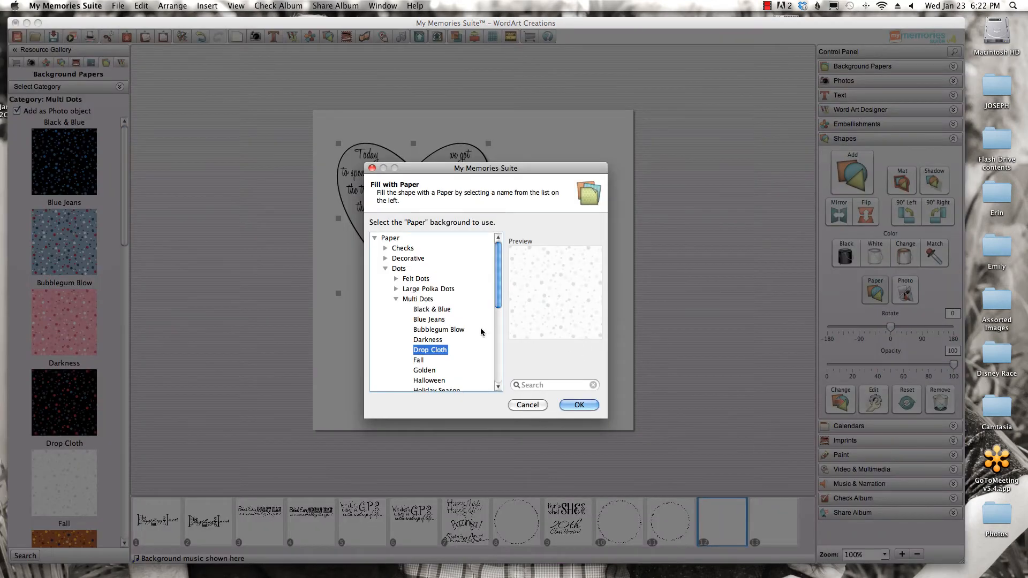
# Fill the heart with the Drop Cloth paper from Multi Dots.
pyautogui.click(570, 405)
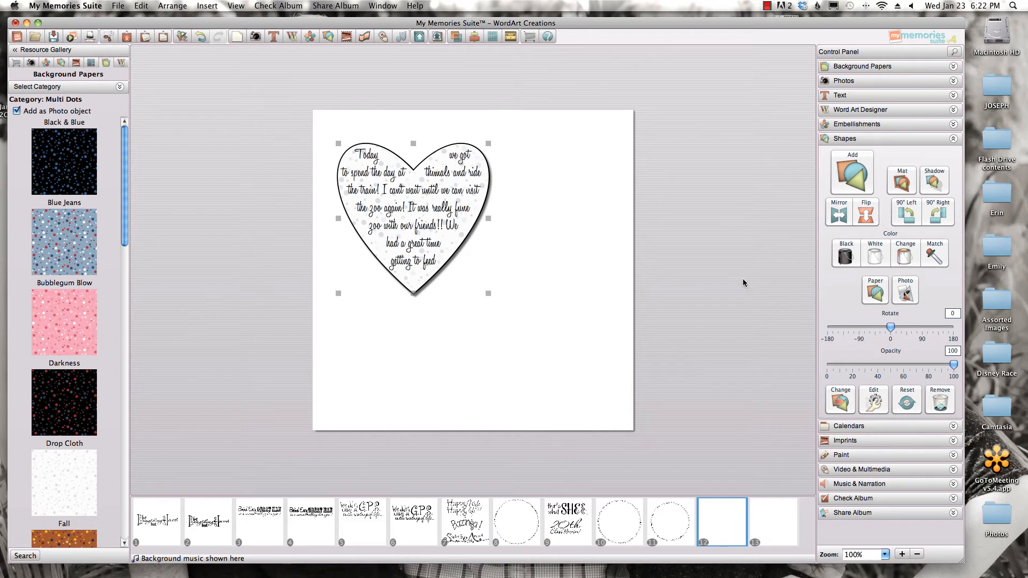
# Look through the shapes in the Originals category down to Picture Frame, without applying any.
pyautogui.click(842, 180)
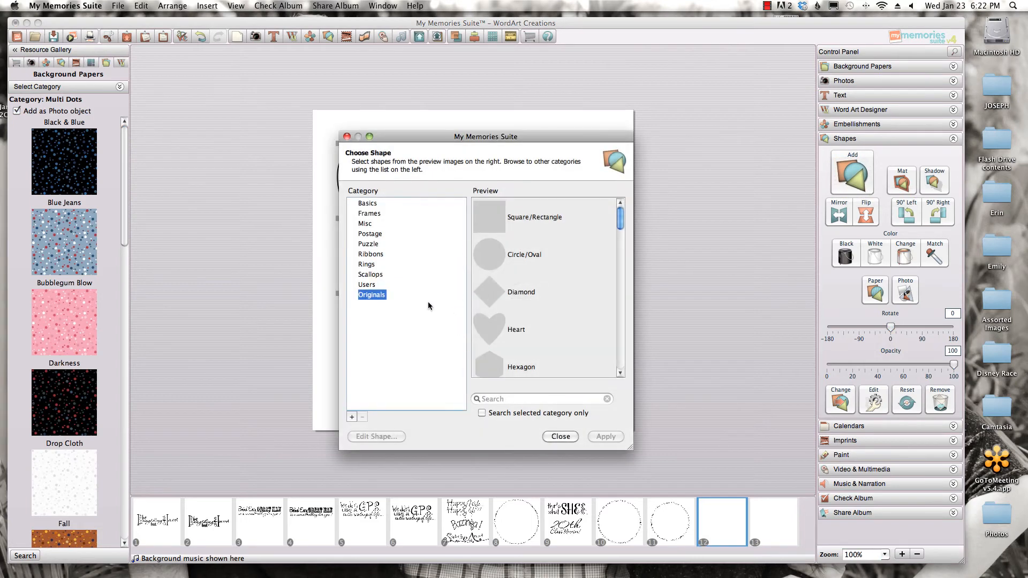
pyautogui.scroll(-1, 619, 223)
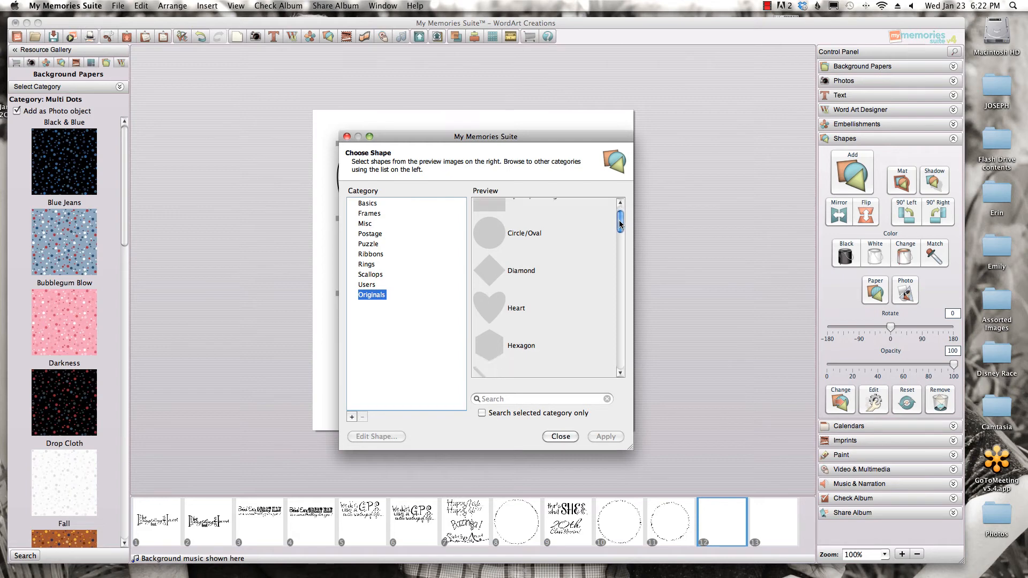
pyautogui.scroll(-5, 620, 224)
pyautogui.click(488, 267)
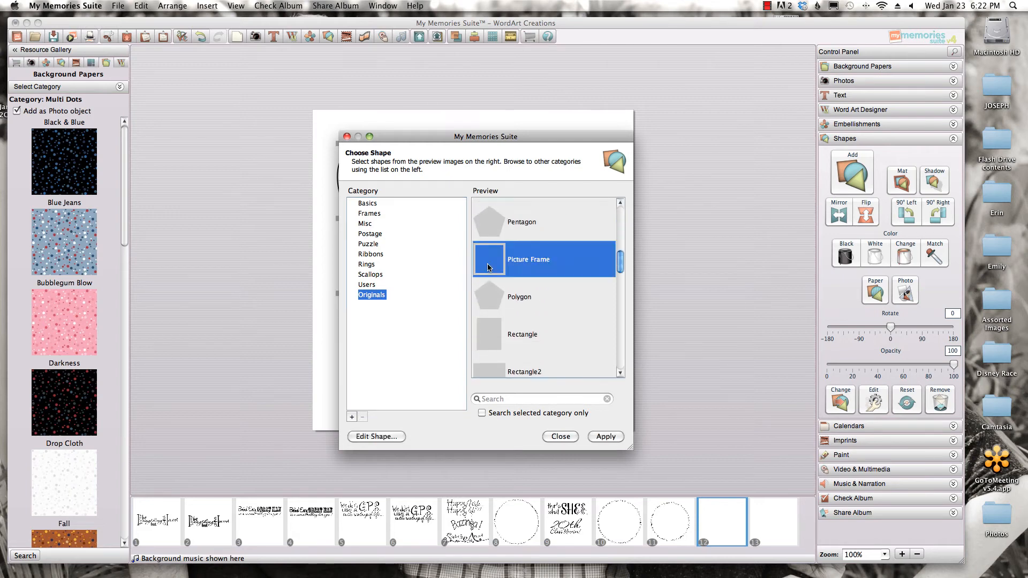
pyautogui.click(568, 437)
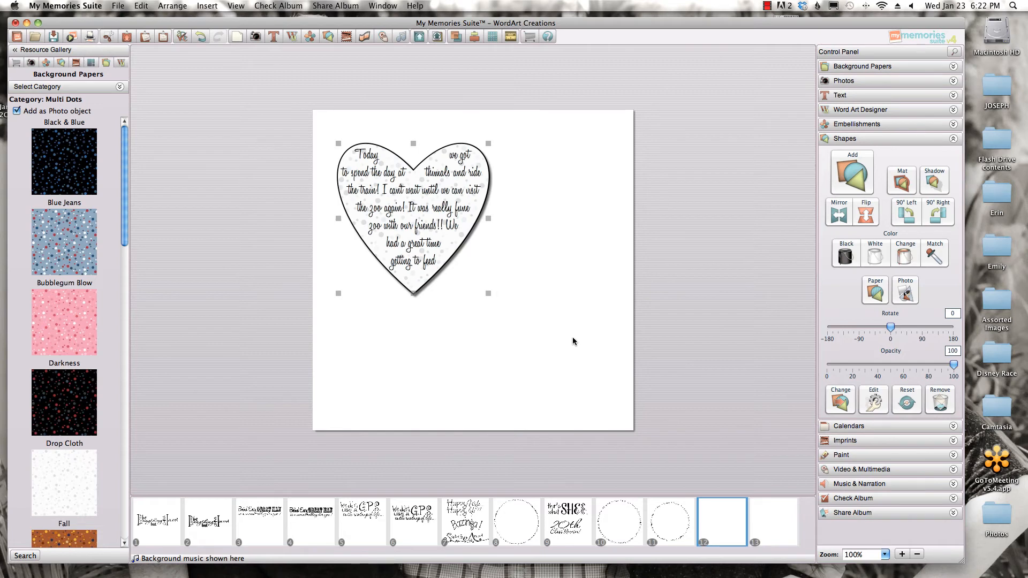
# Go to the blank page 13 of the album.
pyautogui.click(775, 532)
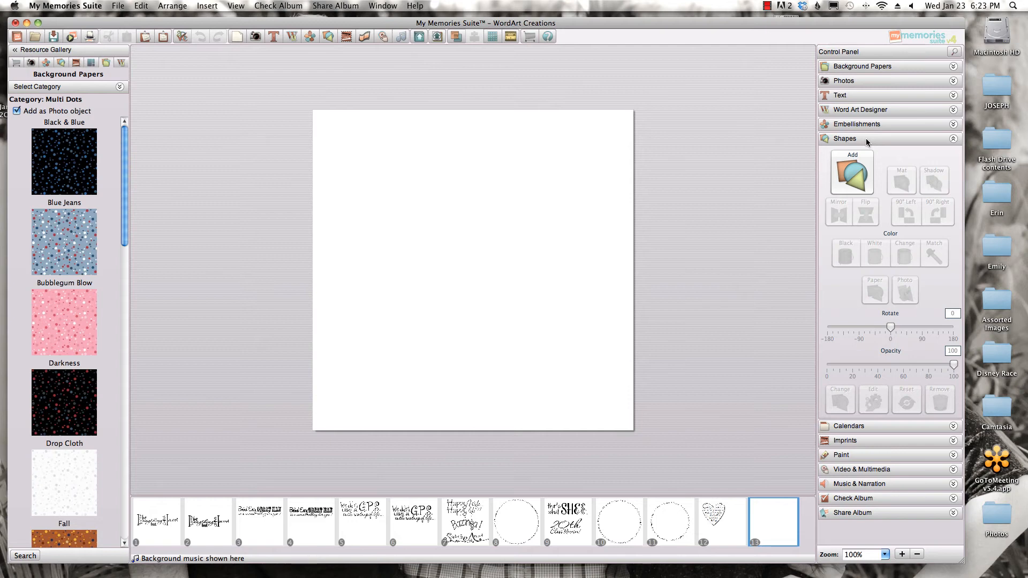
pyautogui.click(855, 171)
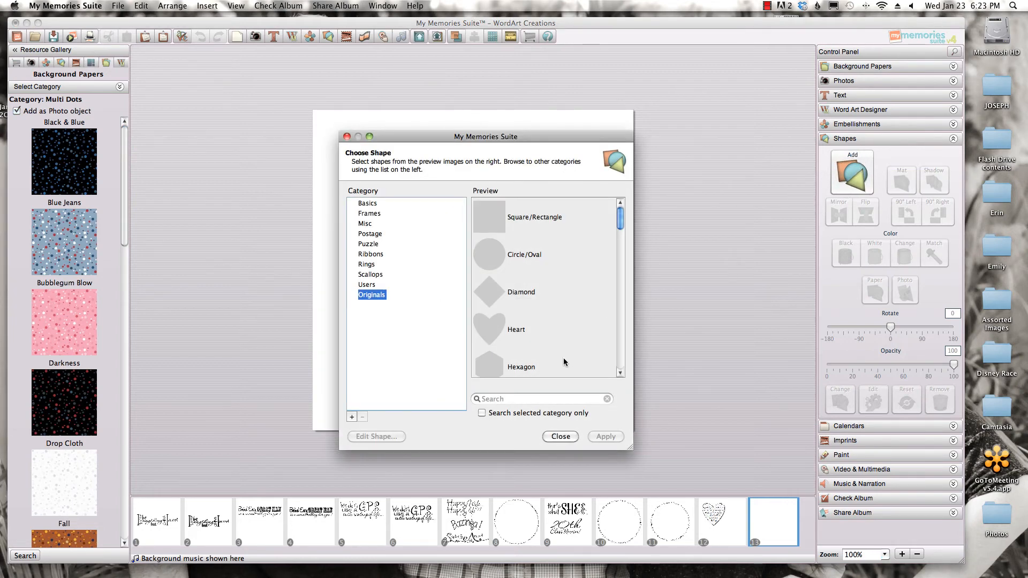
pyautogui.click(492, 214)
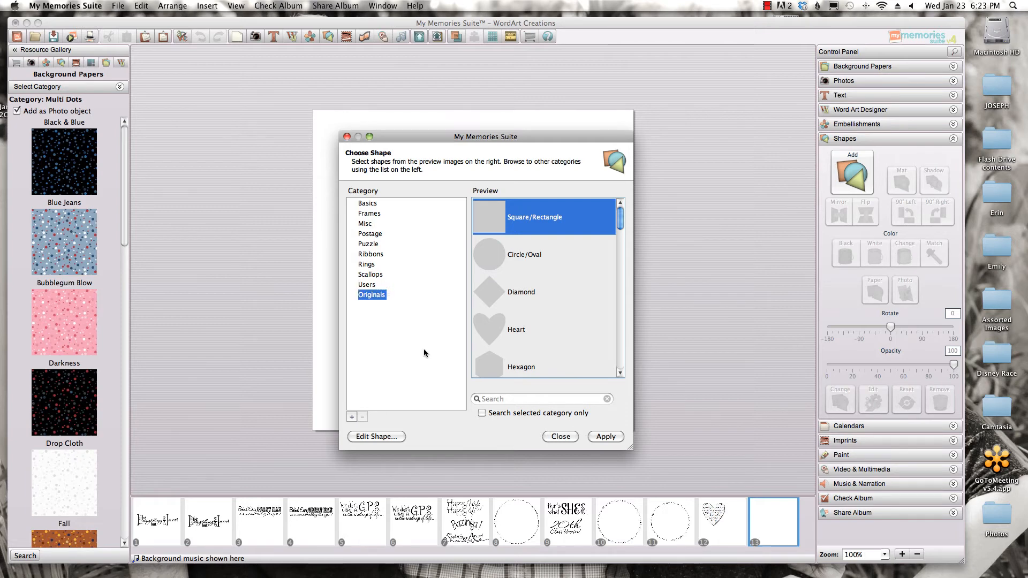
pyautogui.click(601, 435)
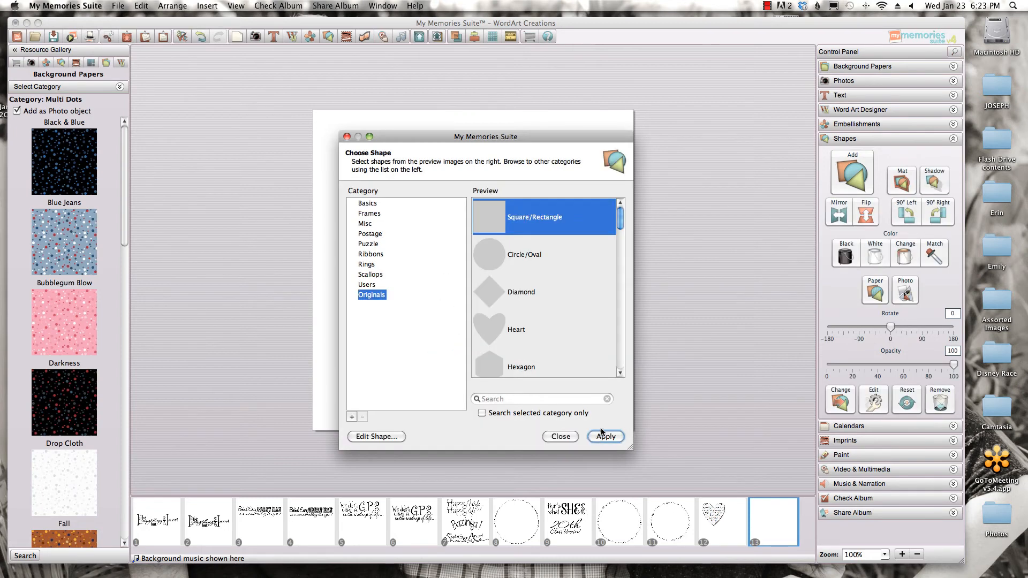
pyautogui.click(563, 435)
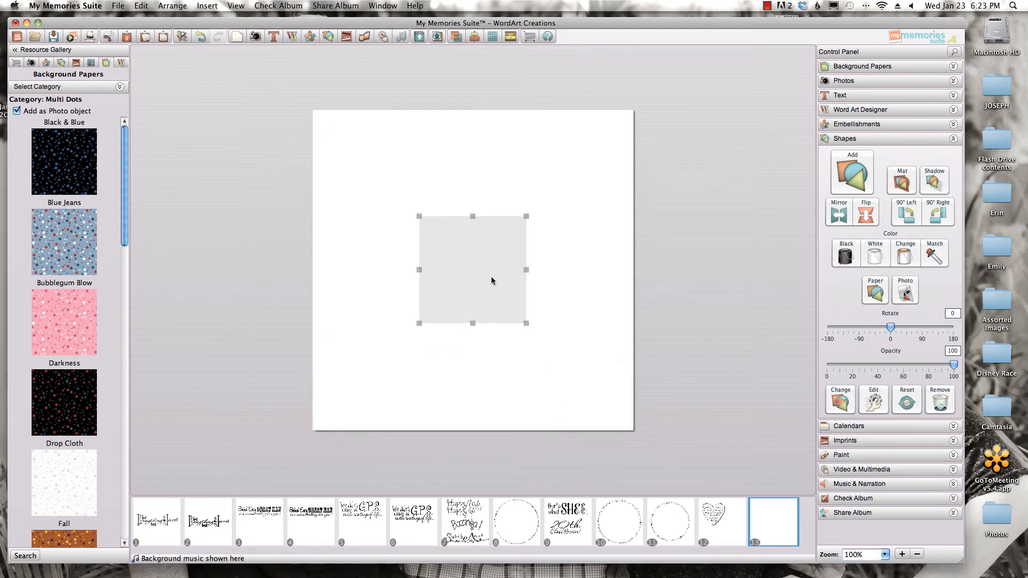
pyautogui.press('Delete')
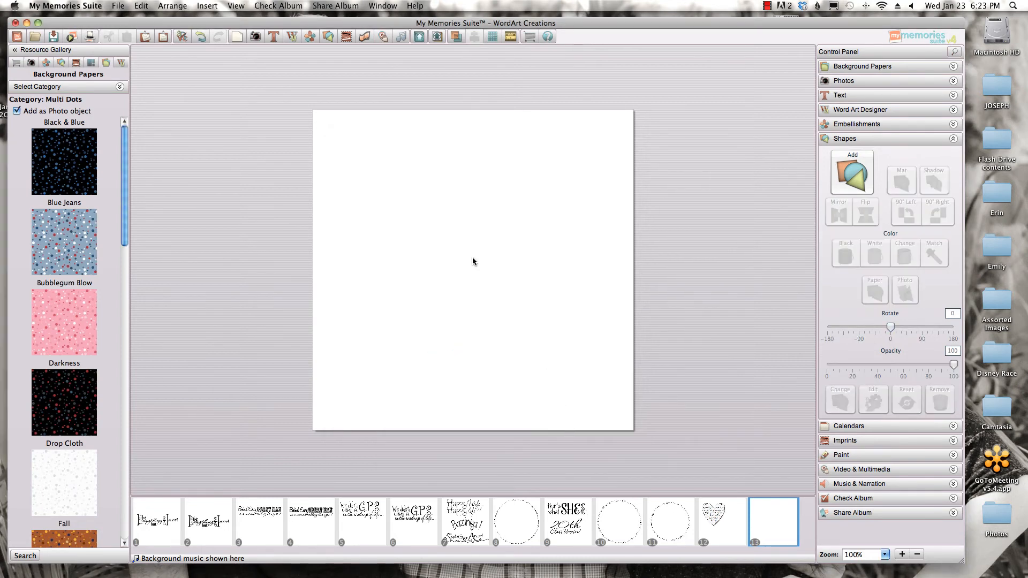
# Choose the Square/Rectangle shape from the Originals category and open it in the Shape Editor.
pyautogui.click(846, 184)
pyautogui.click(375, 295)
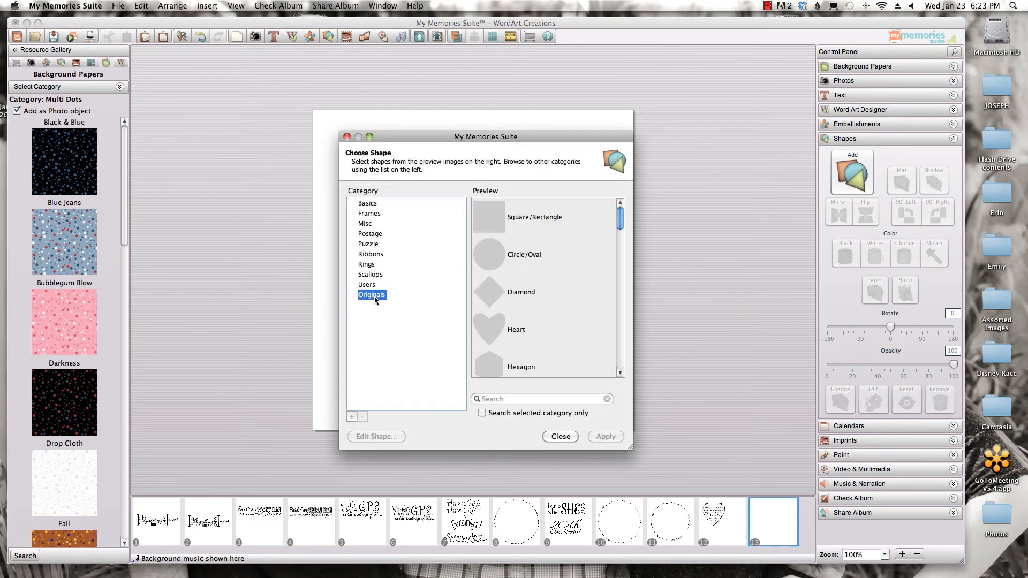
pyautogui.click(509, 216)
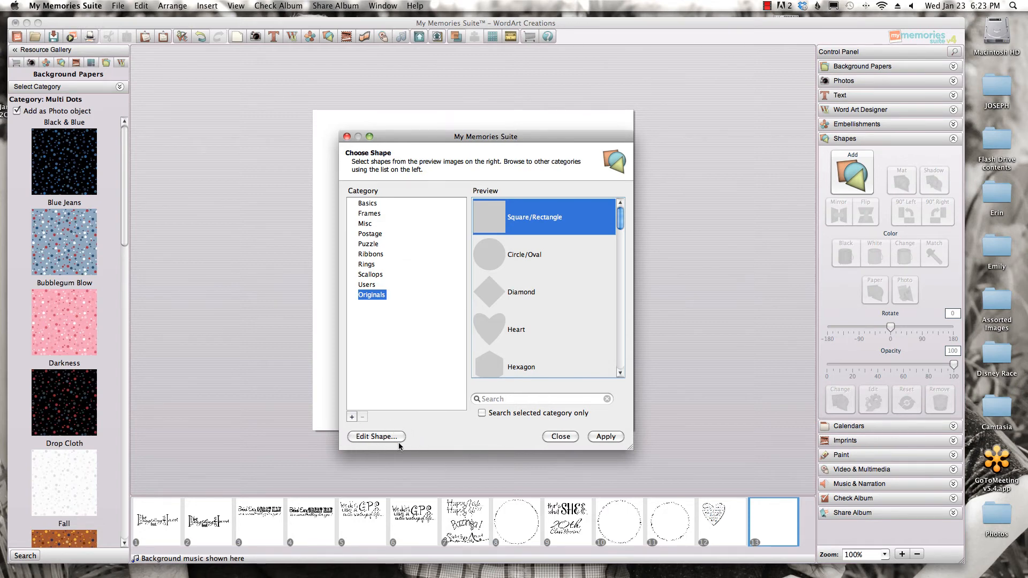
pyautogui.click(378, 437)
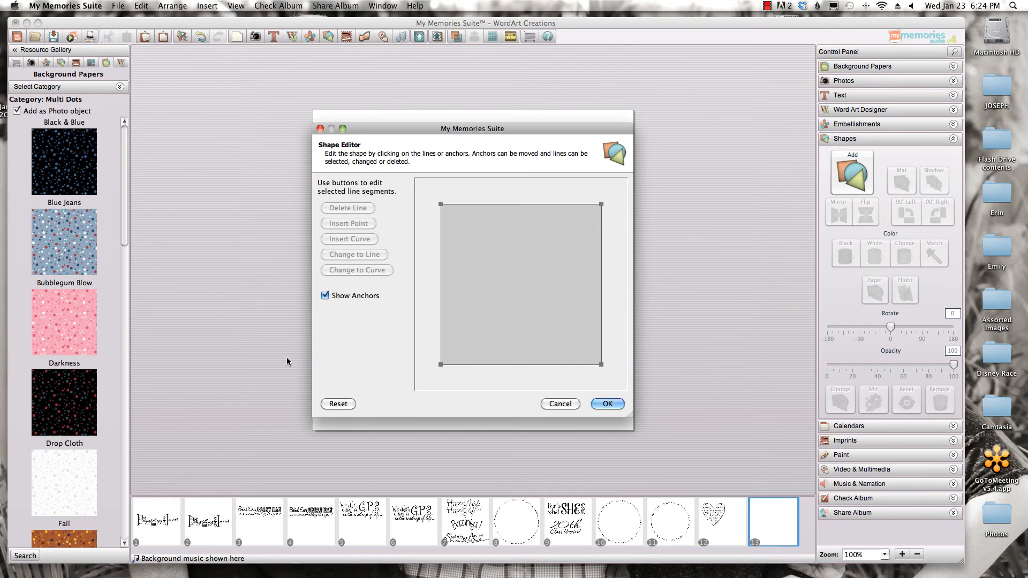
# Try notching the square's left edge by pulling an inserted midpoint inward, and reset the shape.
pyautogui.click(441, 287)
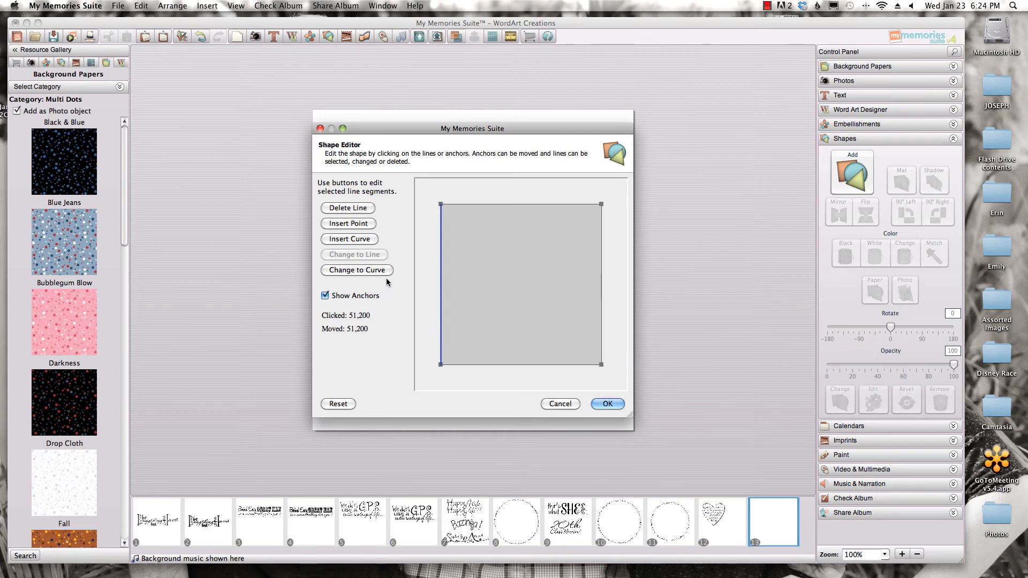
pyautogui.click(349, 224)
pyautogui.moveTo(440, 284); pyautogui.dragTo(504, 283)
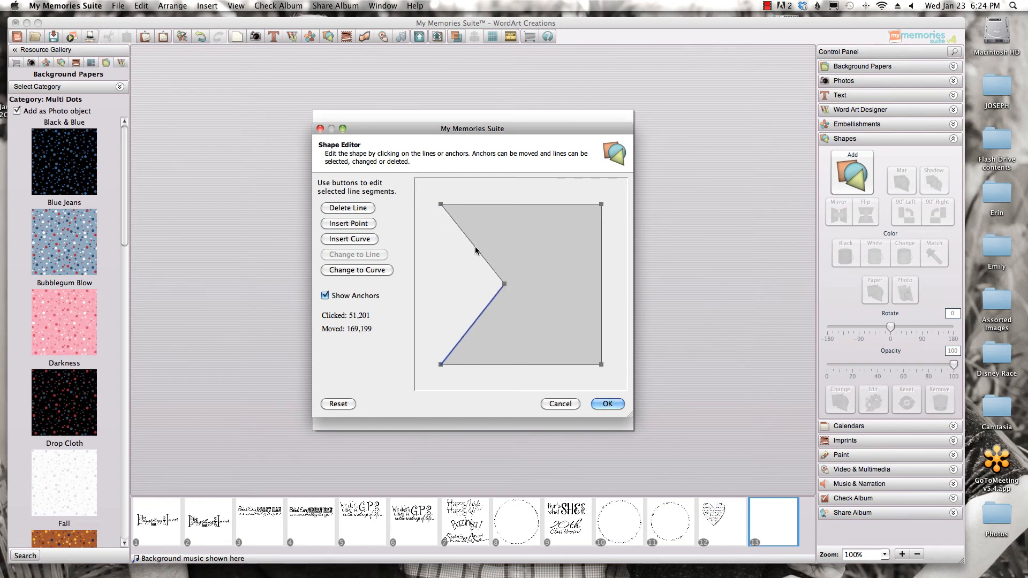
pyautogui.click(333, 403)
# Insert a curve on the square's left edge and pull it inward, and insert another on the slanted line above and pull it outward.
pyautogui.click(355, 240)
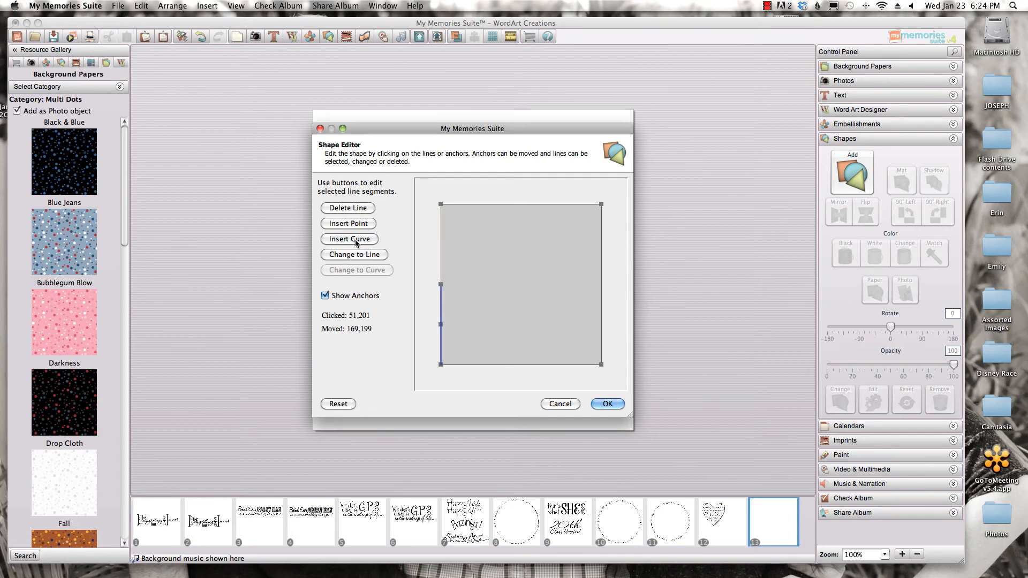
pyautogui.moveTo(440, 284); pyautogui.dragTo(499, 288)
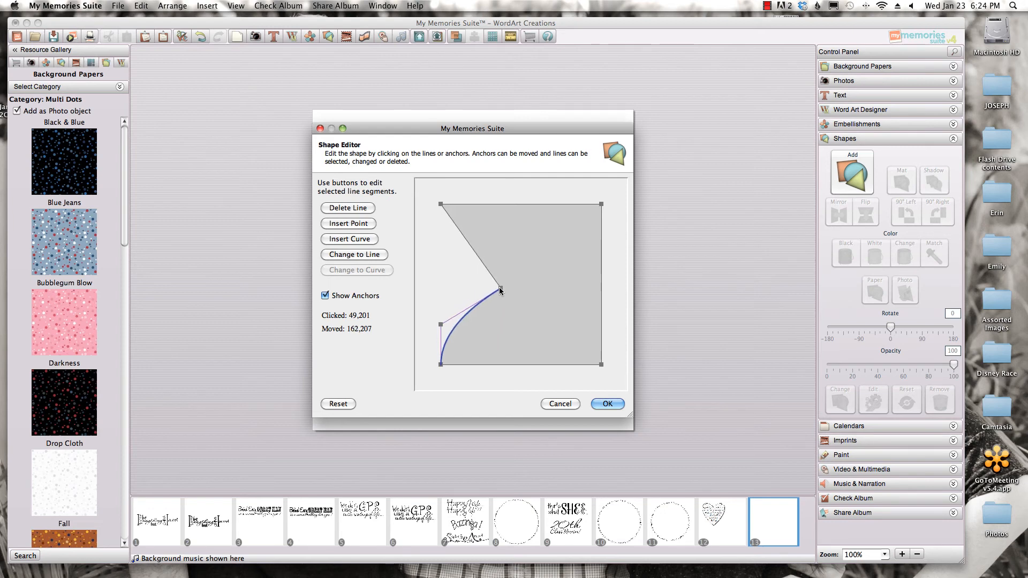
pyautogui.click(470, 246)
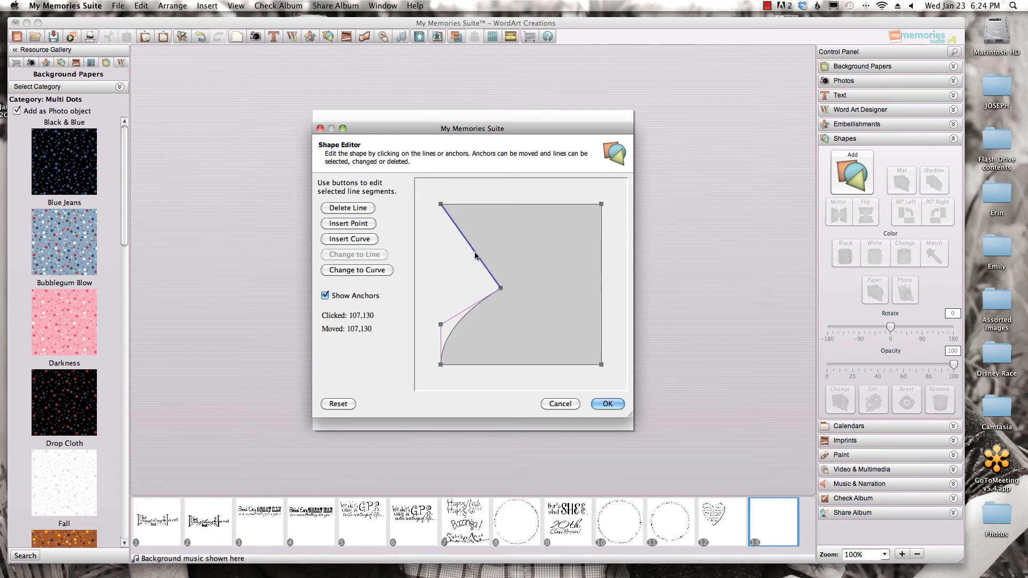
pyautogui.click(362, 240)
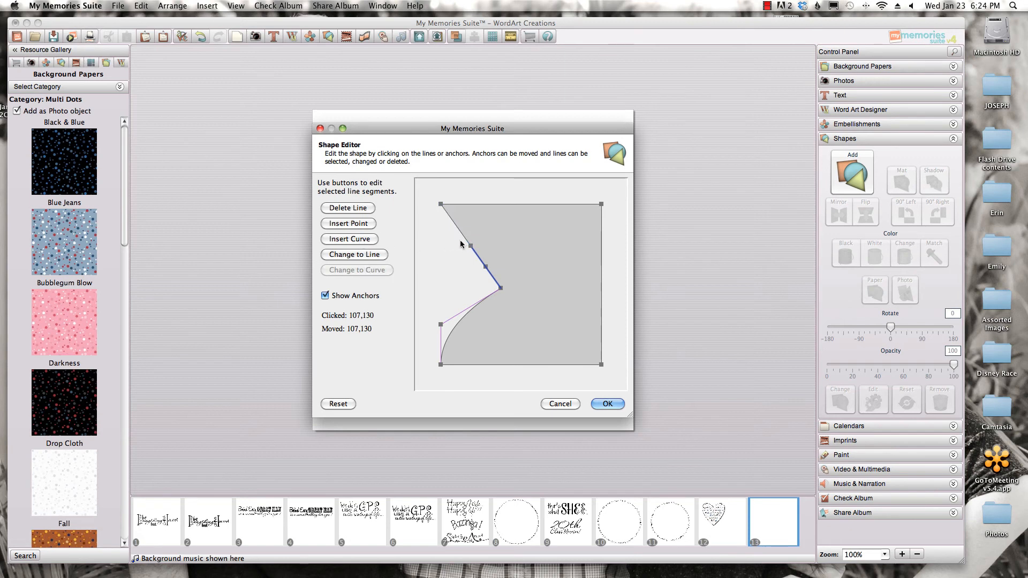
pyautogui.moveTo(470, 245); pyautogui.dragTo(432, 273)
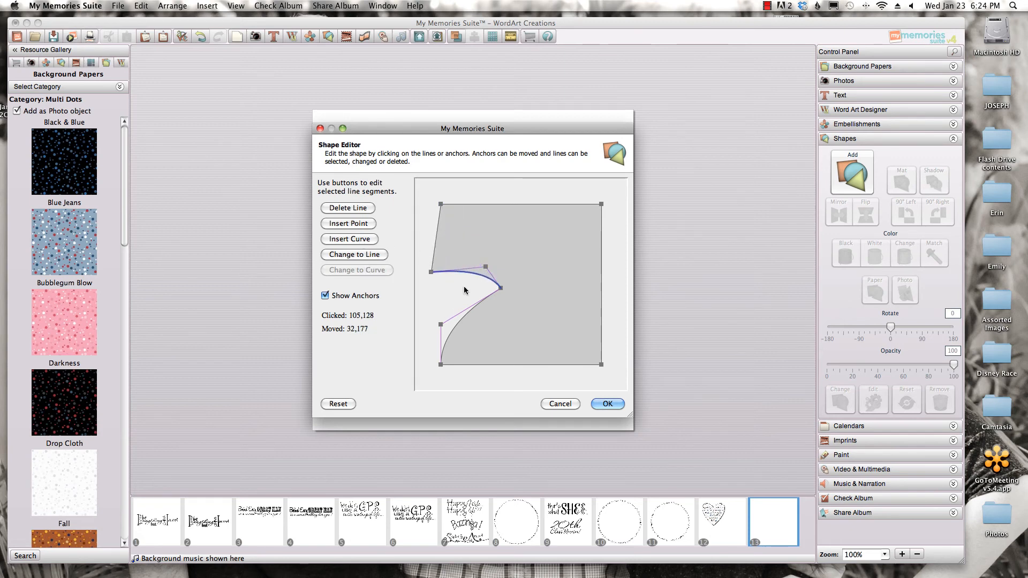
# Insert a point in the middle of the shape's top edge and pull it down into a deep V-shaped notch.
pyautogui.click(502, 204)
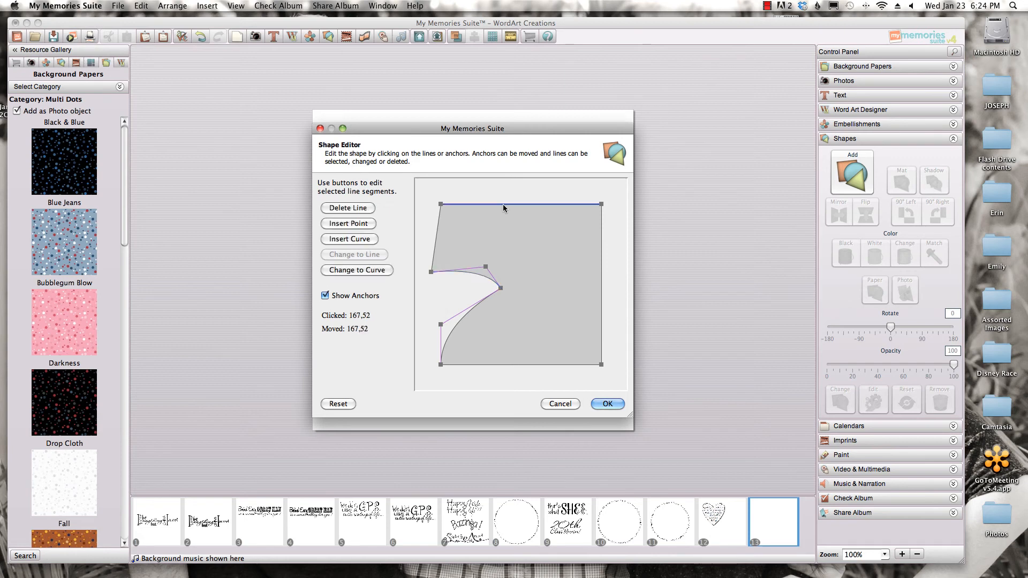
pyautogui.click(367, 224)
pyautogui.moveTo(519, 202); pyautogui.dragTo(521, 265)
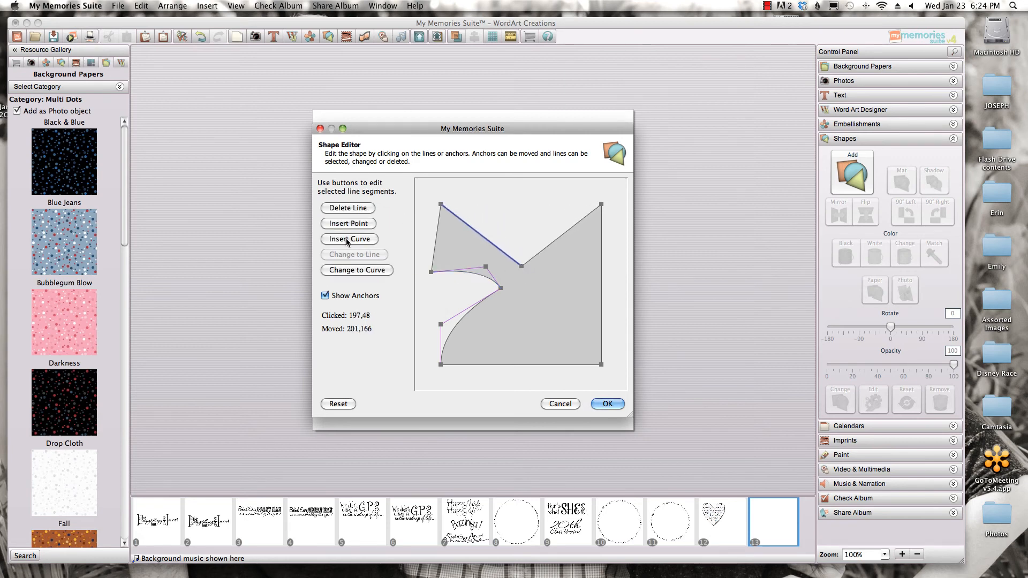
# Insert a curve on each side of the V notch, pulling the left anchor up to the top and the right anchor downward.
pyautogui.click(488, 241)
pyautogui.click(375, 240)
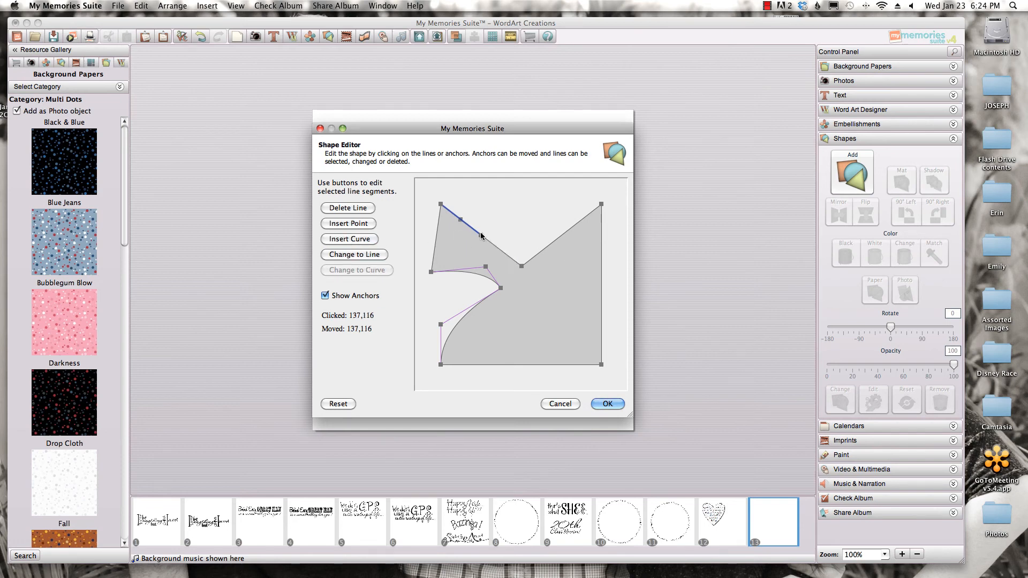
pyautogui.moveTo(481, 234); pyautogui.dragTo(512, 197)
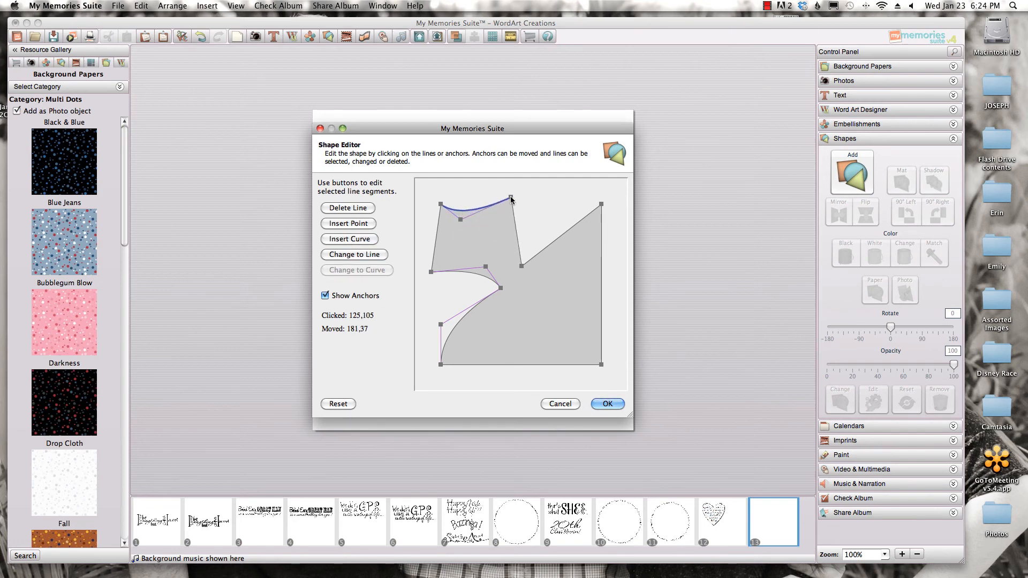
pyautogui.click(558, 243)
pyautogui.click(366, 241)
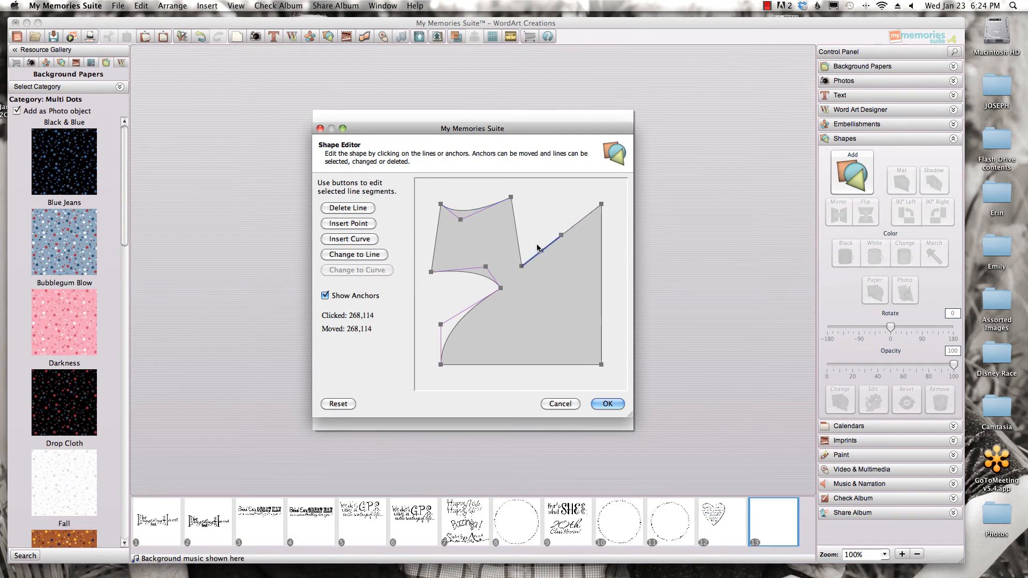
pyautogui.moveTo(562, 236); pyautogui.dragTo(577, 275)
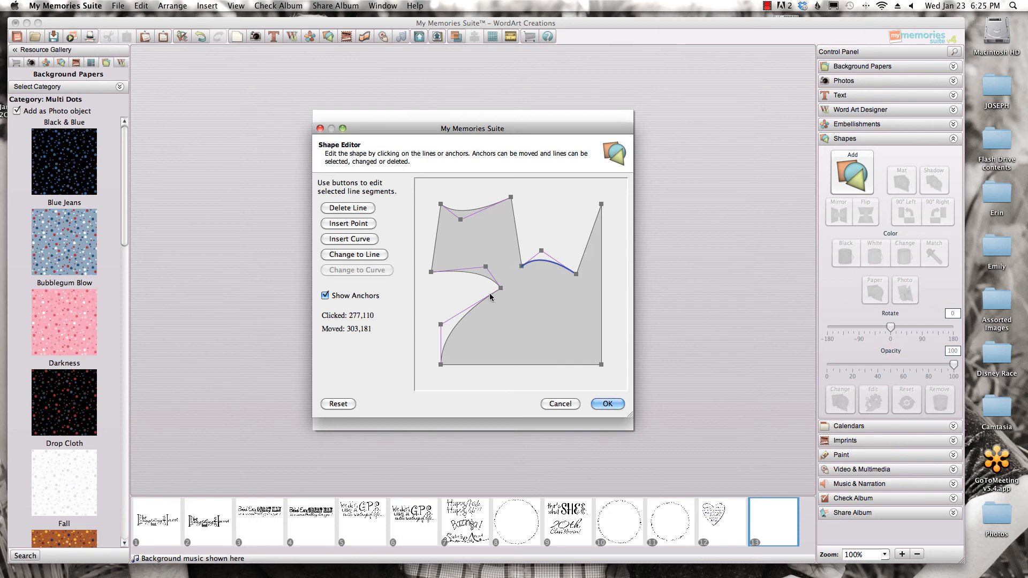
# Insert curves on the bottom and right edges, pulling the bottom anchor up toward the centre and the right anchor inward and down.
pyautogui.click(506, 365)
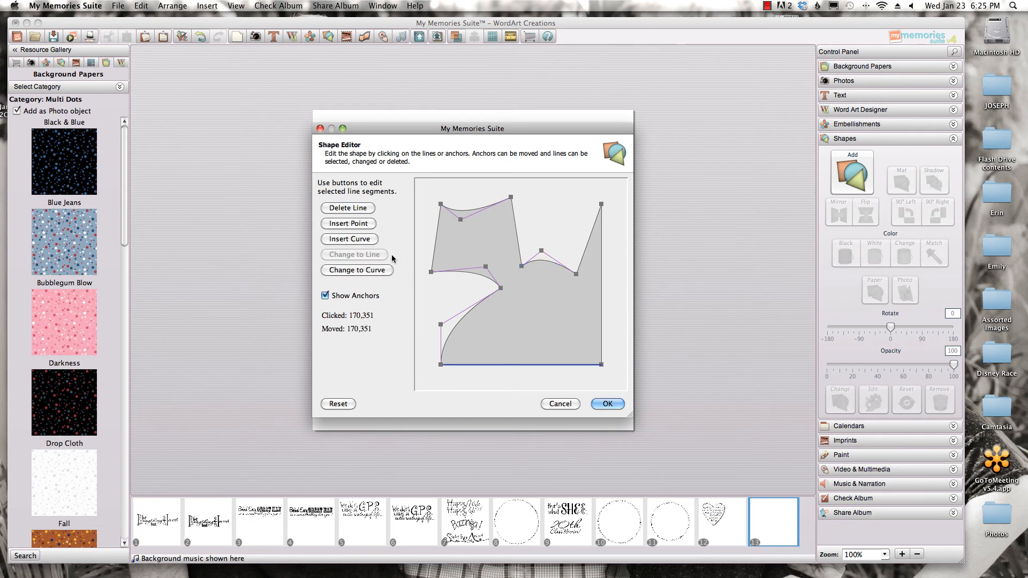
pyautogui.click(367, 239)
pyautogui.moveTo(521, 364); pyautogui.dragTo(521, 299)
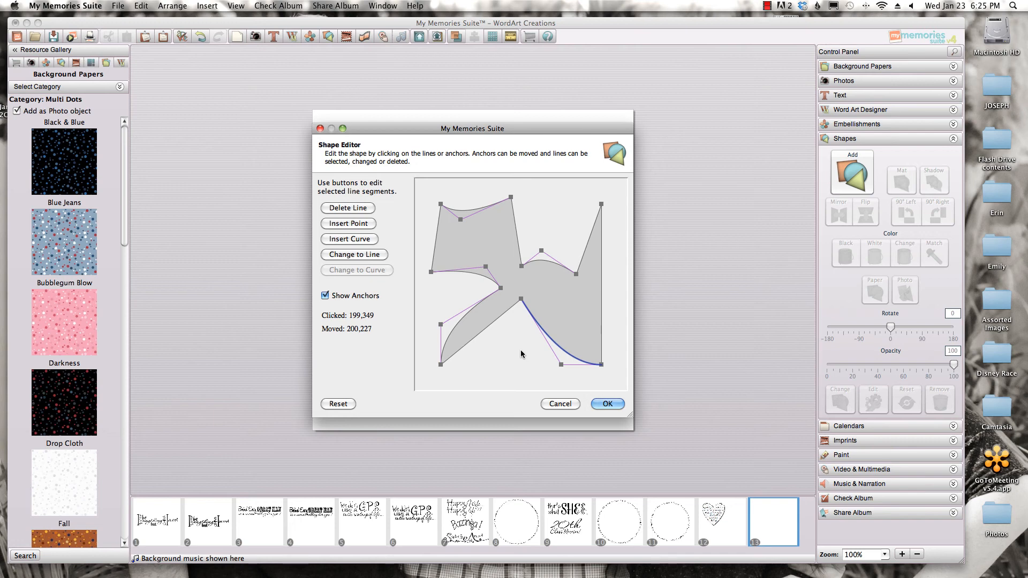
pyautogui.click(602, 301)
pyautogui.click(364, 239)
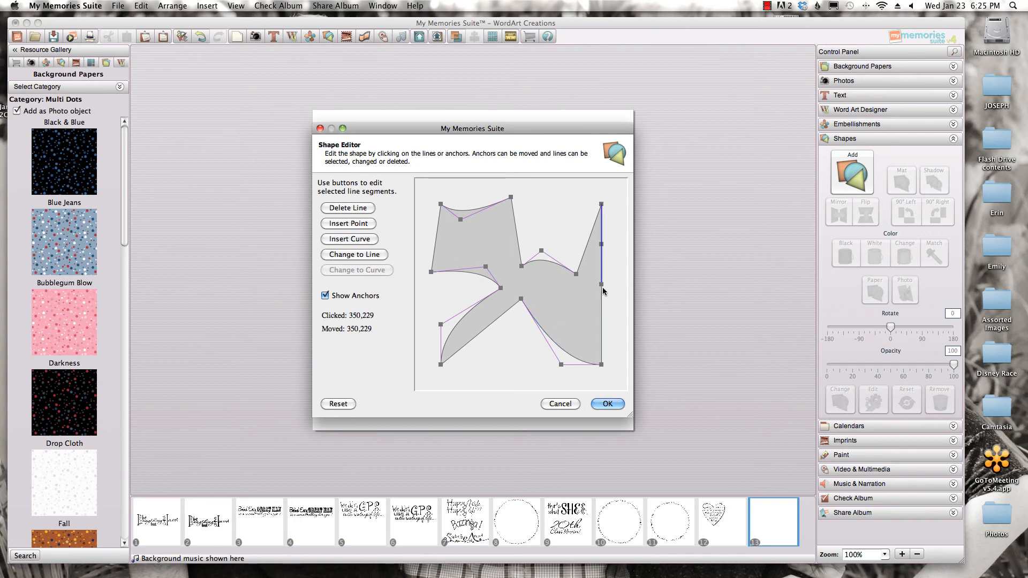
pyautogui.moveTo(602, 284); pyautogui.dragTo(580, 316)
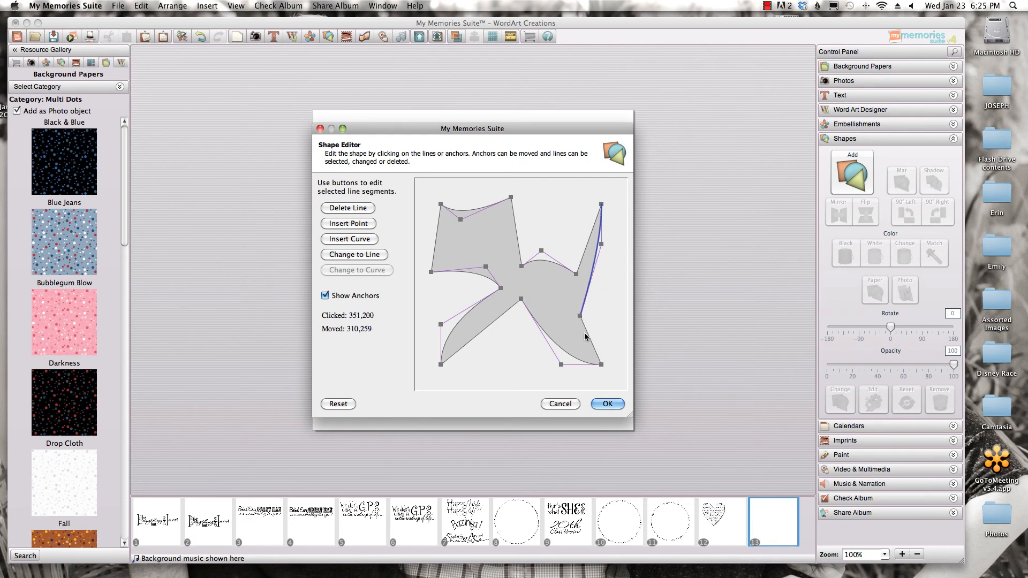
# Finish editing and save the new shape as "random crazy".
pyautogui.click(608, 403)
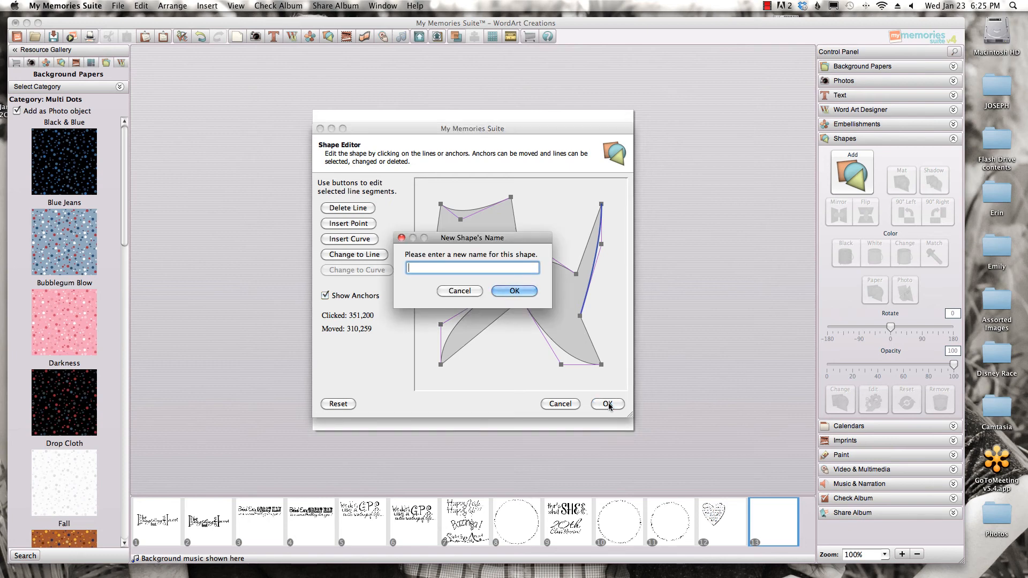
pyautogui.write('radnom')
pyautogui.press('BackSpace')
pyautogui.press('BackSpace')
pyautogui.press('BackSpace')
pyautogui.press('BackSpace')
pyautogui.write('ndom crazy')
pyautogui.click(515, 291)
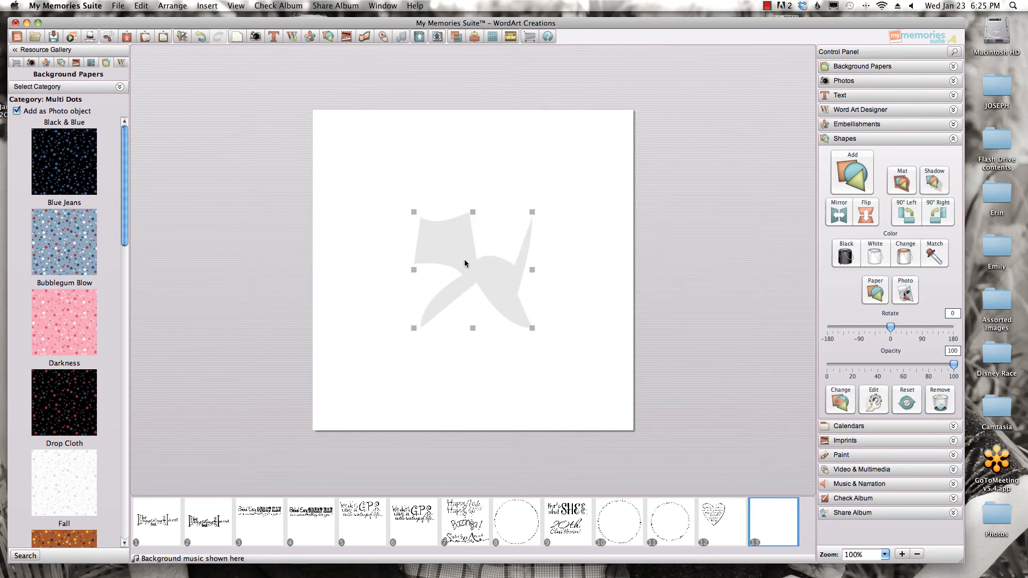
# Move the custom shape toward the page's upper left, enlarge it to over half the page width and add a shadow.
pyautogui.moveTo(479, 270); pyautogui.dragTo(443, 223)
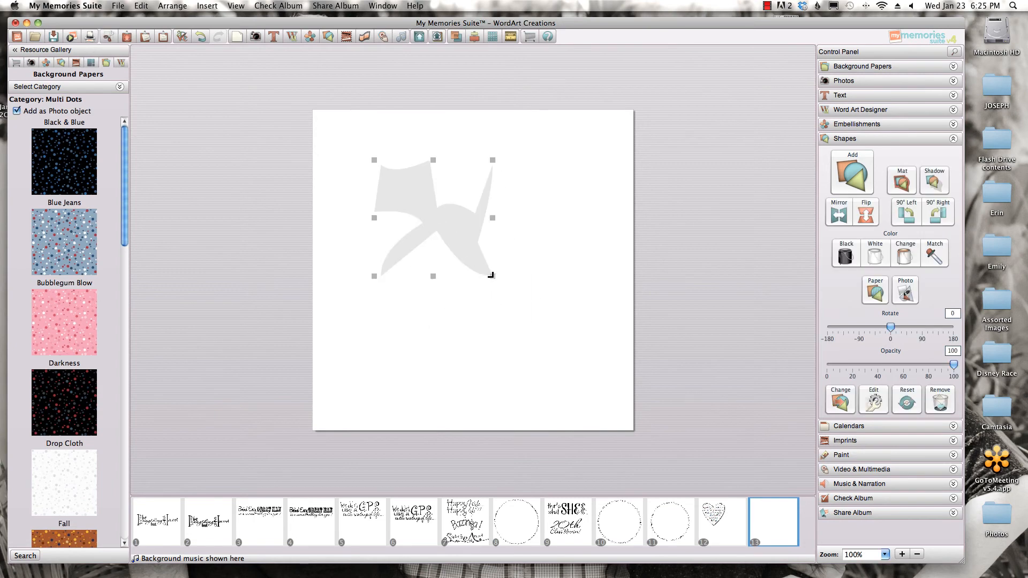
pyautogui.moveTo(490, 275); pyautogui.dragTo(563, 351)
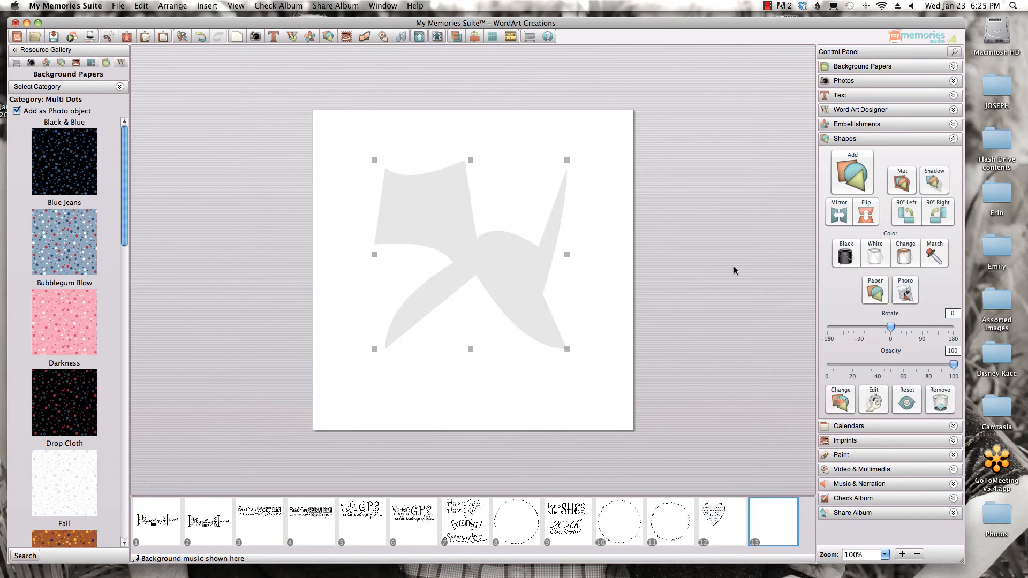
pyautogui.click(933, 182)
pyautogui.click(570, 405)
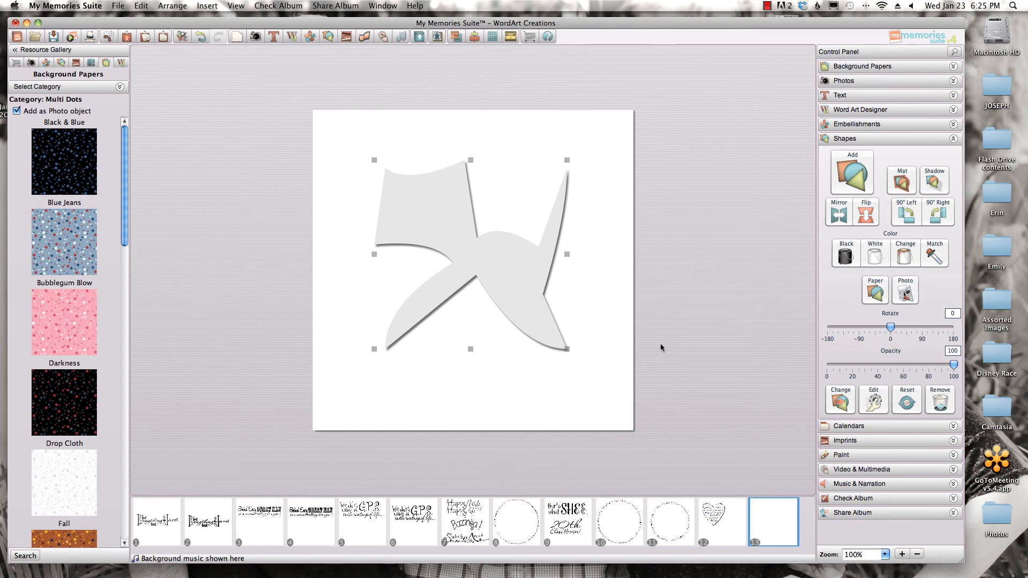
# Look through the Users shape category down to random crazy, and check the new shapes folder option without creating one.
pyautogui.click(862, 170)
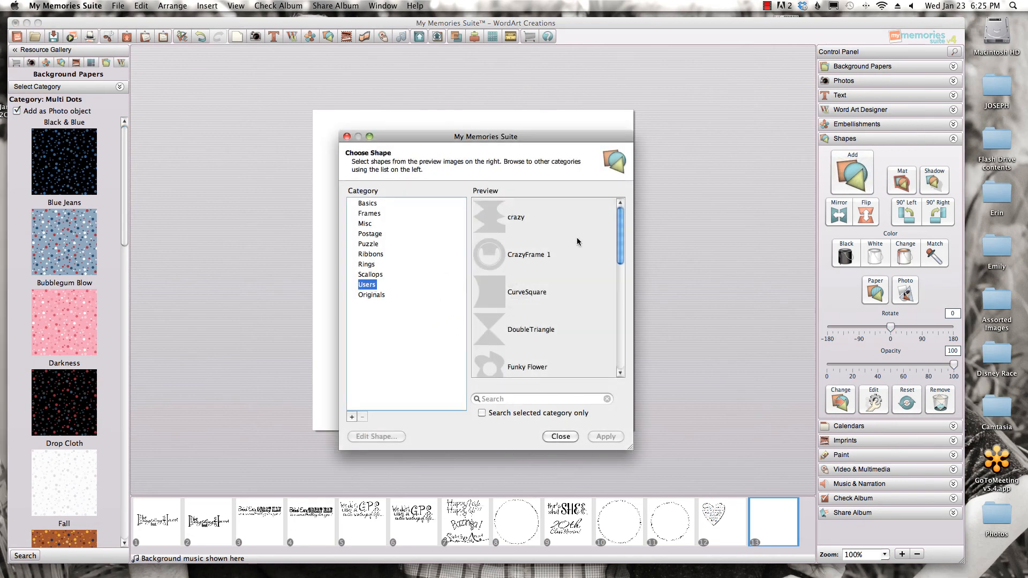
pyautogui.moveTo(621, 230); pyautogui.dragTo(621, 334)
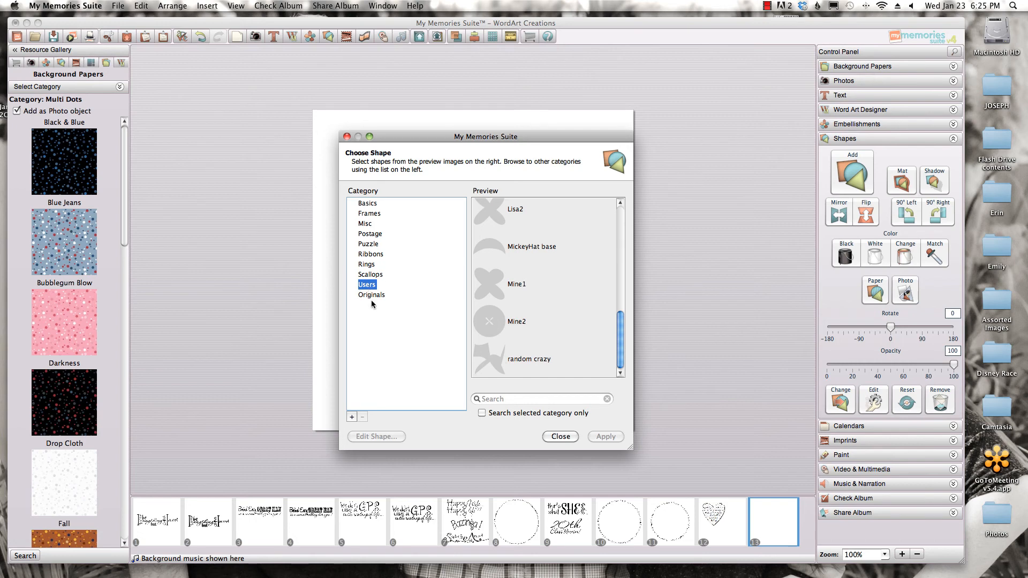
pyautogui.click(351, 417)
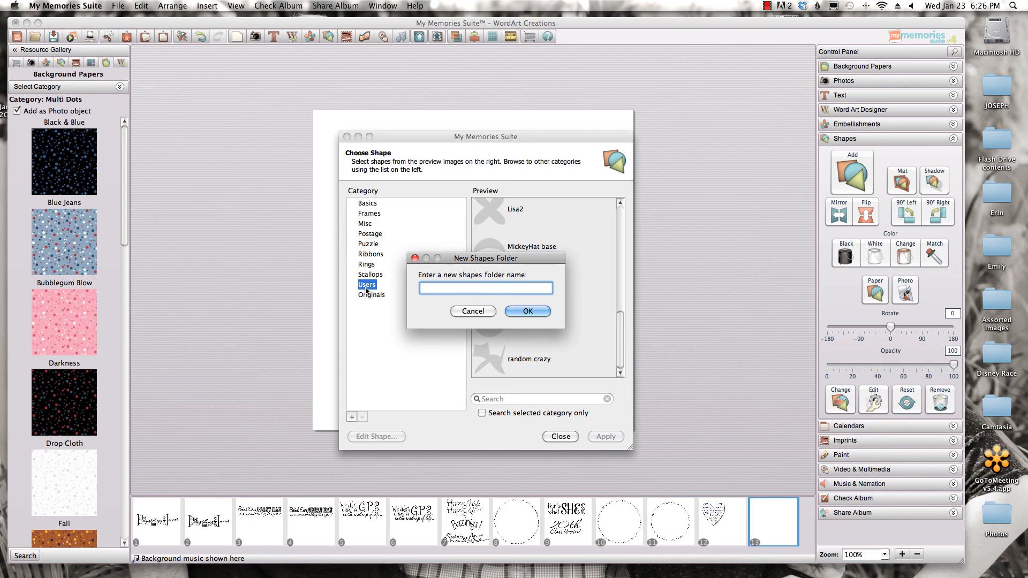
pyautogui.click(460, 314)
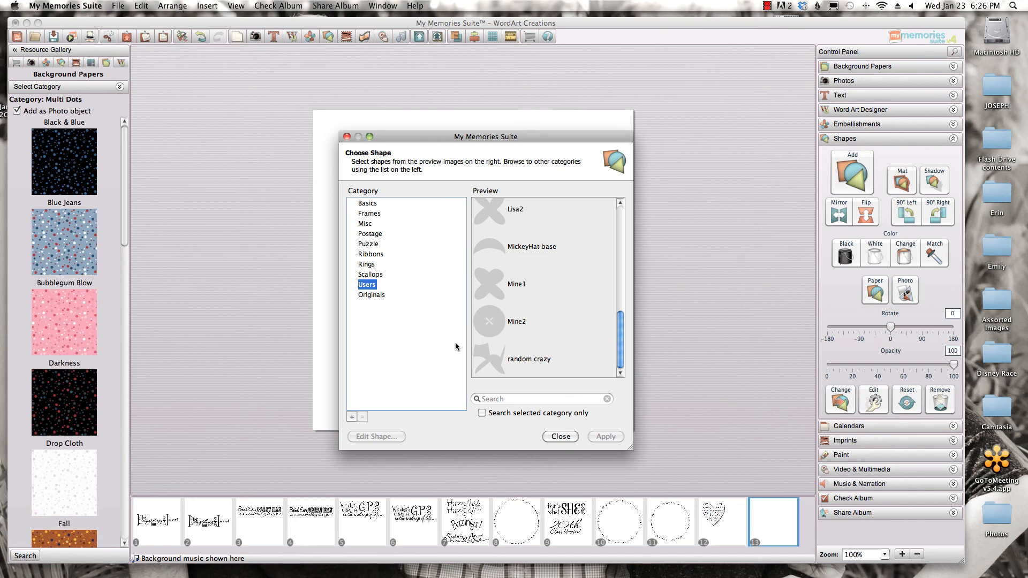
# Add the Mine2 shape from the Users category, placing it at the page's lower left and moving random crazy toward the upper right.
pyautogui.doubleClick(489, 323)
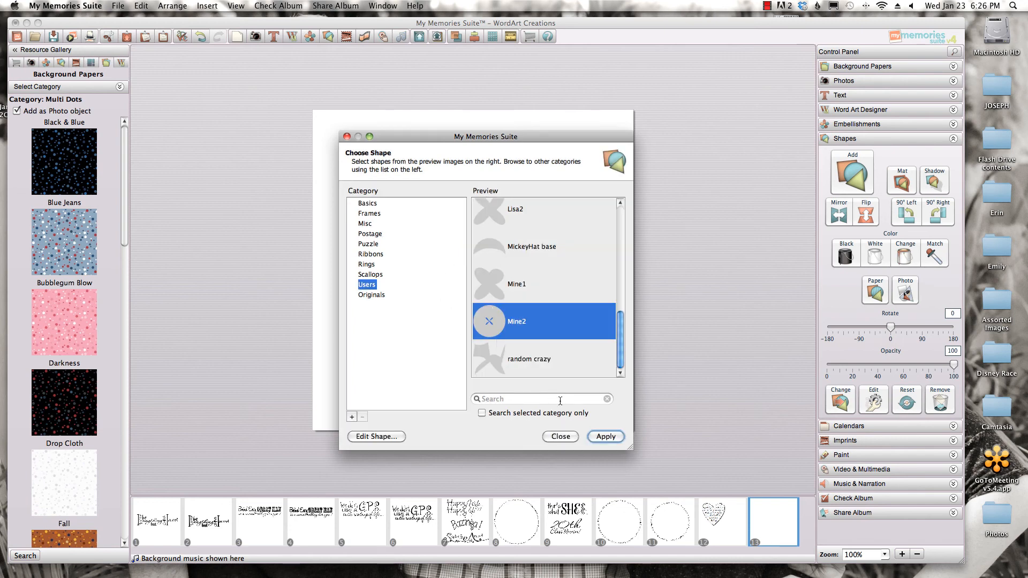
pyautogui.click(557, 436)
pyautogui.moveTo(470, 289); pyautogui.dragTo(381, 335)
pyautogui.moveTo(472, 207); pyautogui.dragTo(501, 170)
# Add a shadow to the round Mine2 shape, shift it slightly left and deselect it.
pyautogui.click(394, 363)
pyautogui.click(936, 178)
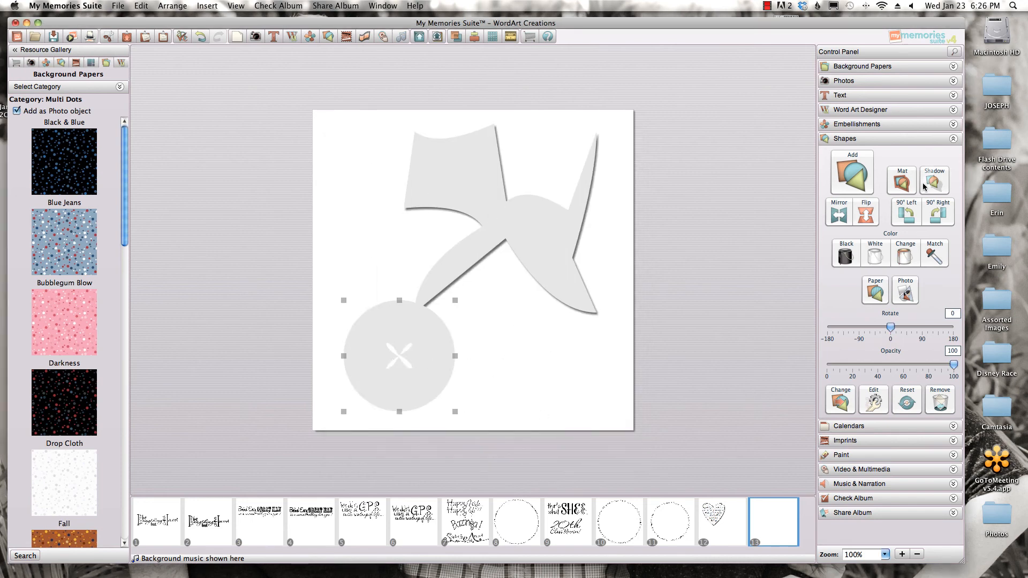
pyautogui.click(574, 406)
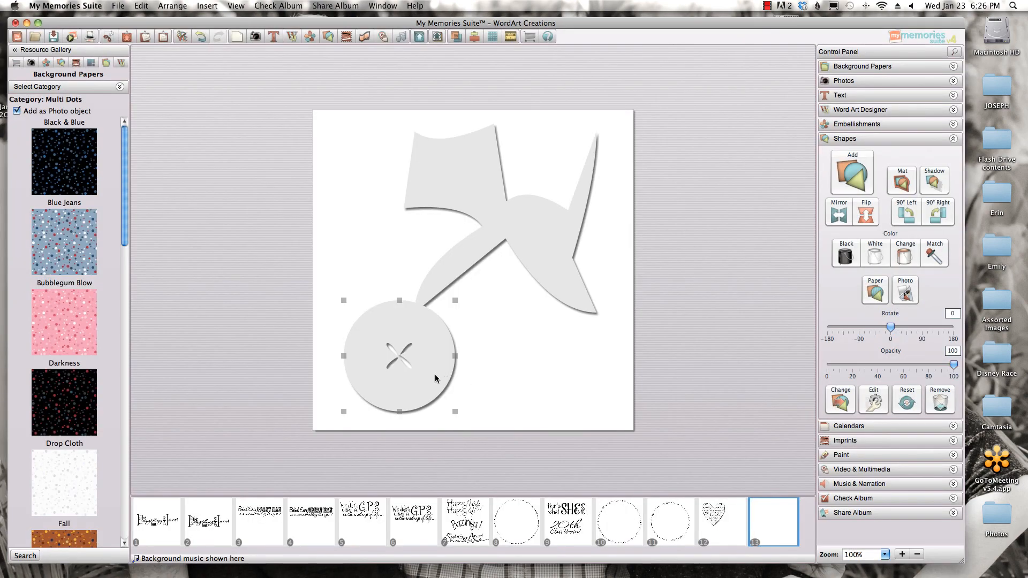
pyautogui.moveTo(435, 374); pyautogui.dragTo(425, 377)
pyautogui.click(476, 384)
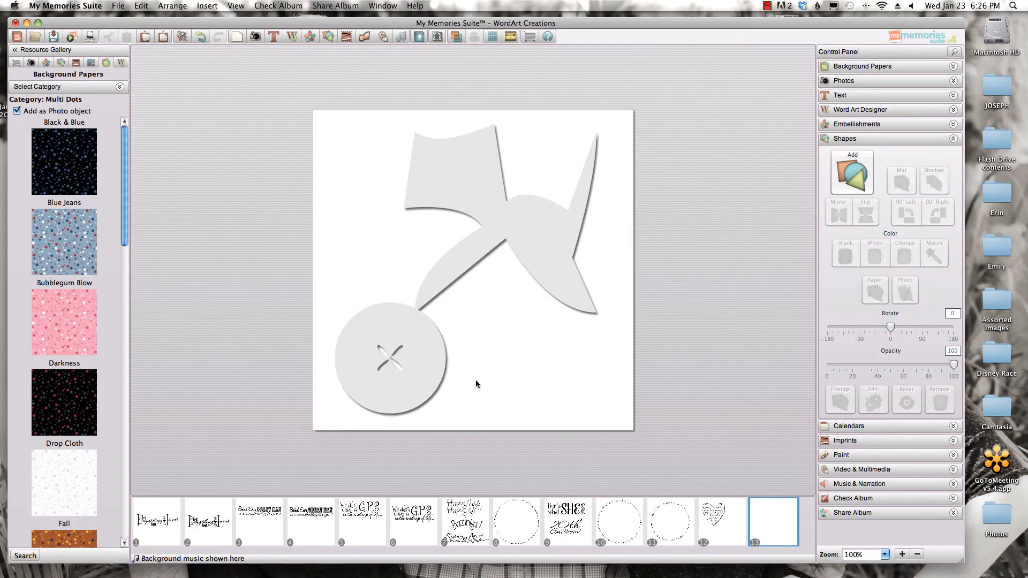